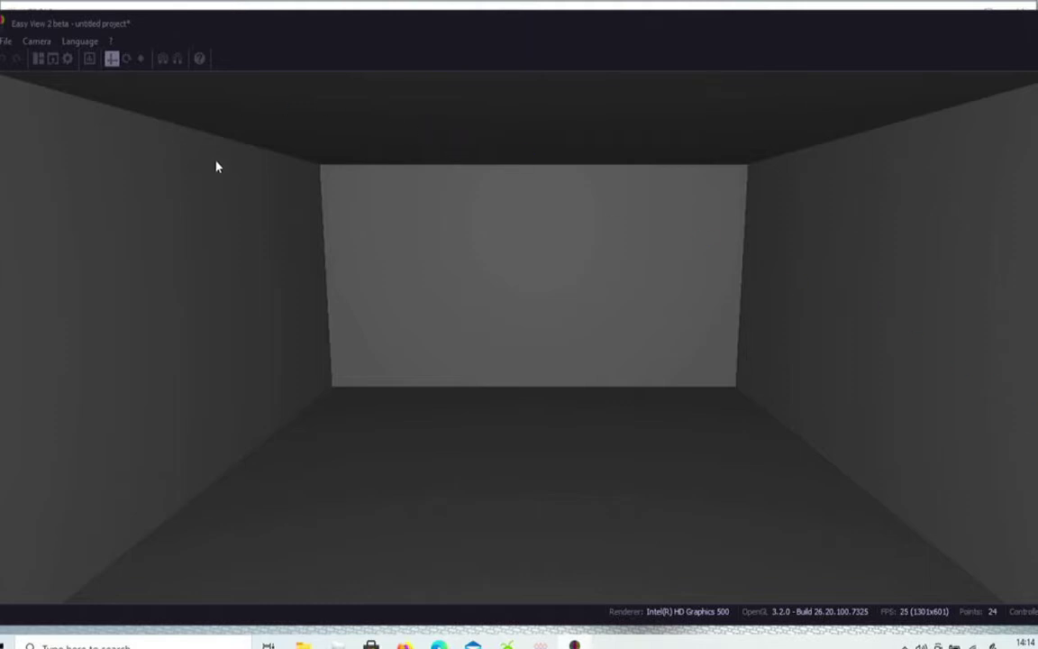
# Start a new project and discard the changes in the untitled one
pyautogui.click(7, 41)
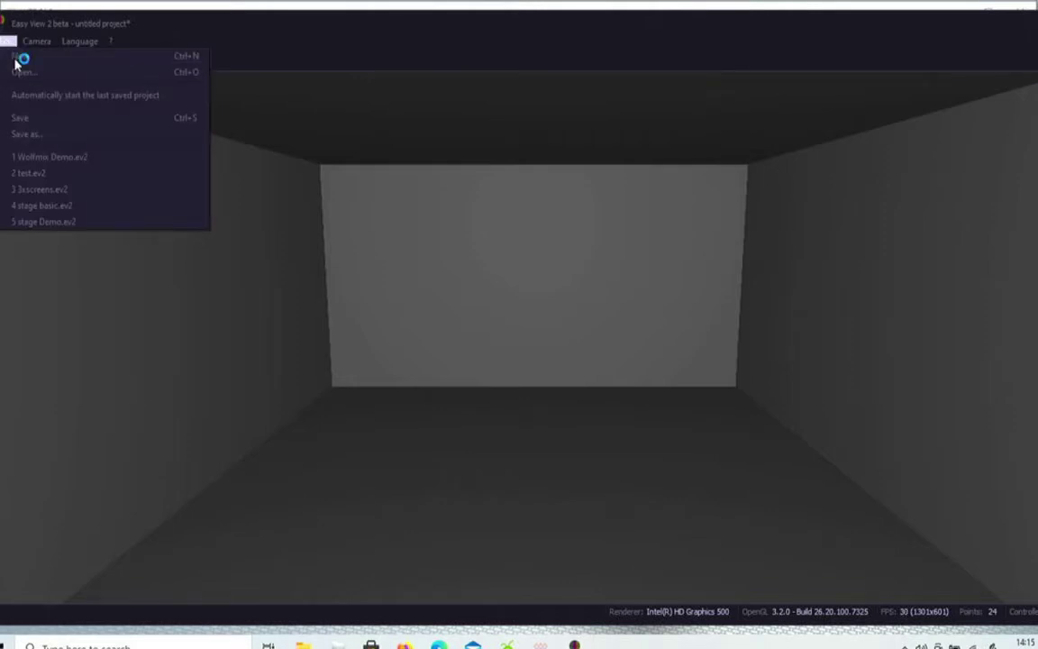
pyautogui.click(21, 58)
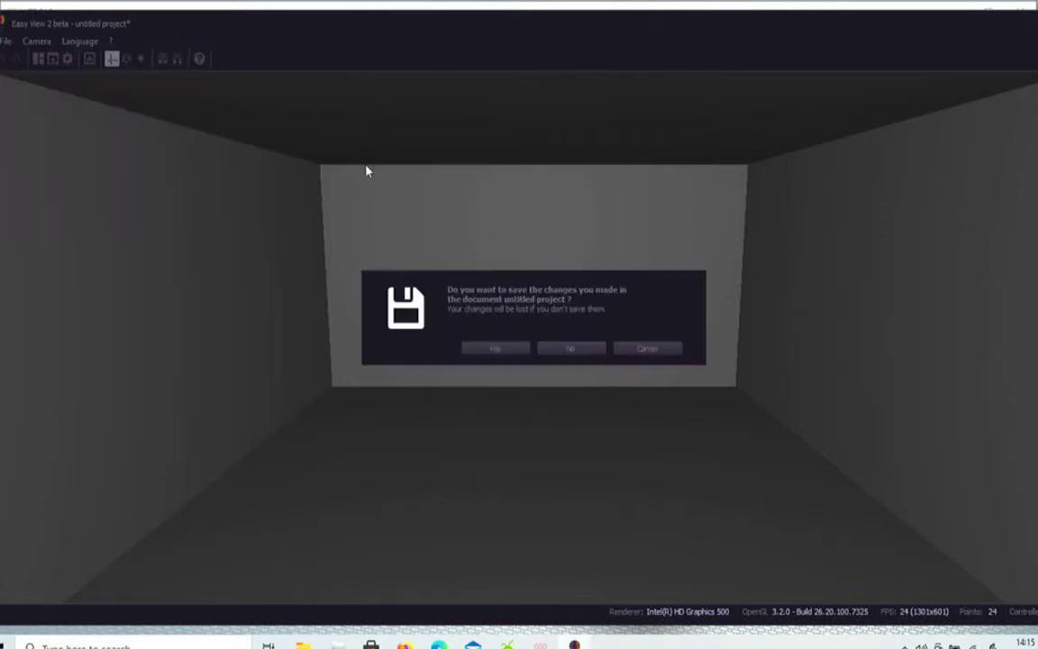
pyautogui.click(568, 349)
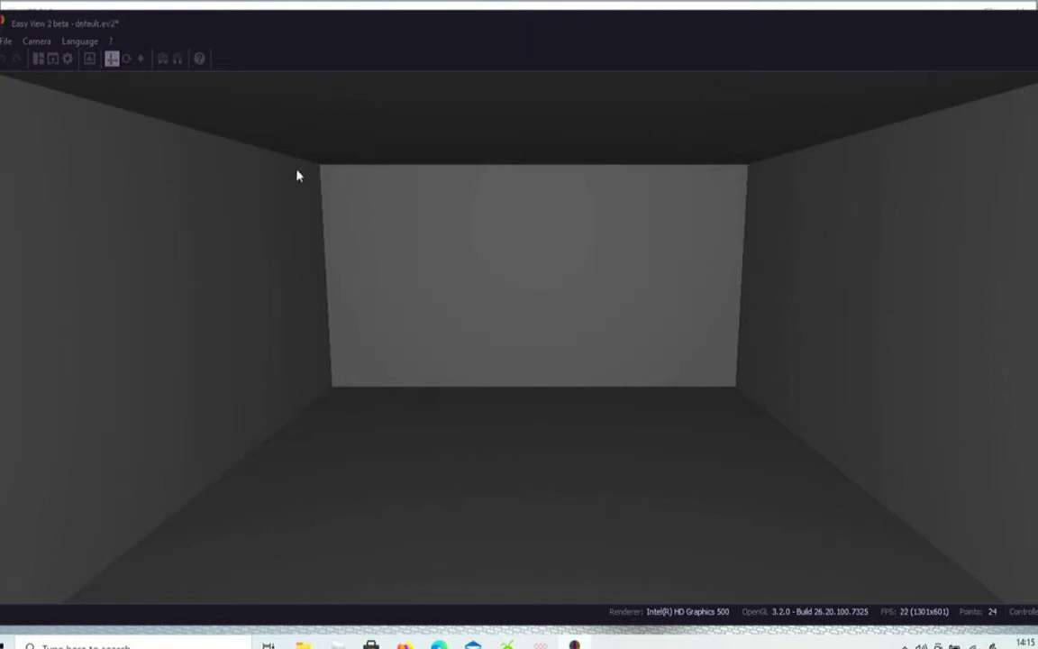
pyautogui.click(8, 41)
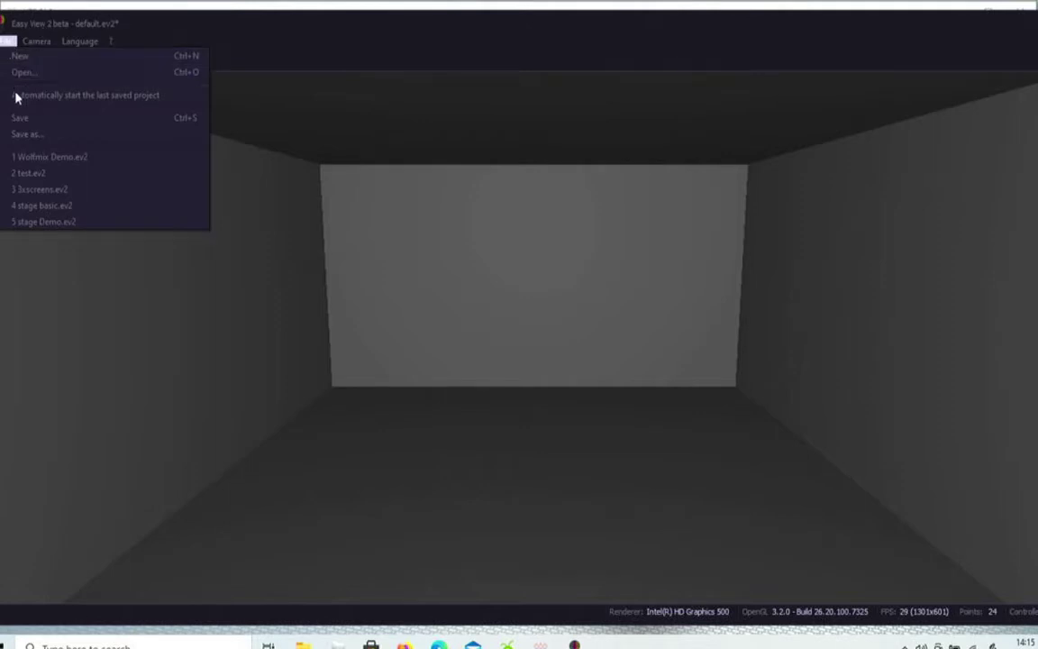
pyautogui.click(8, 41)
# Switch to the build view with top, right and front views, and raise the ambient lighting to brighten the room
pyautogui.click(13, 39)
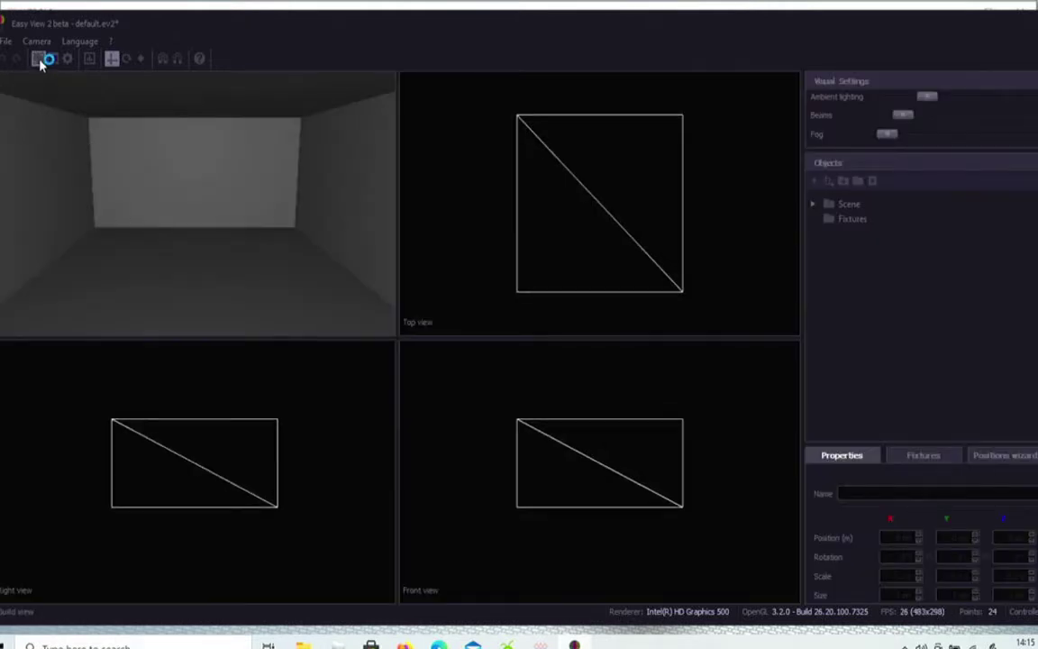
pyautogui.click(39, 59)
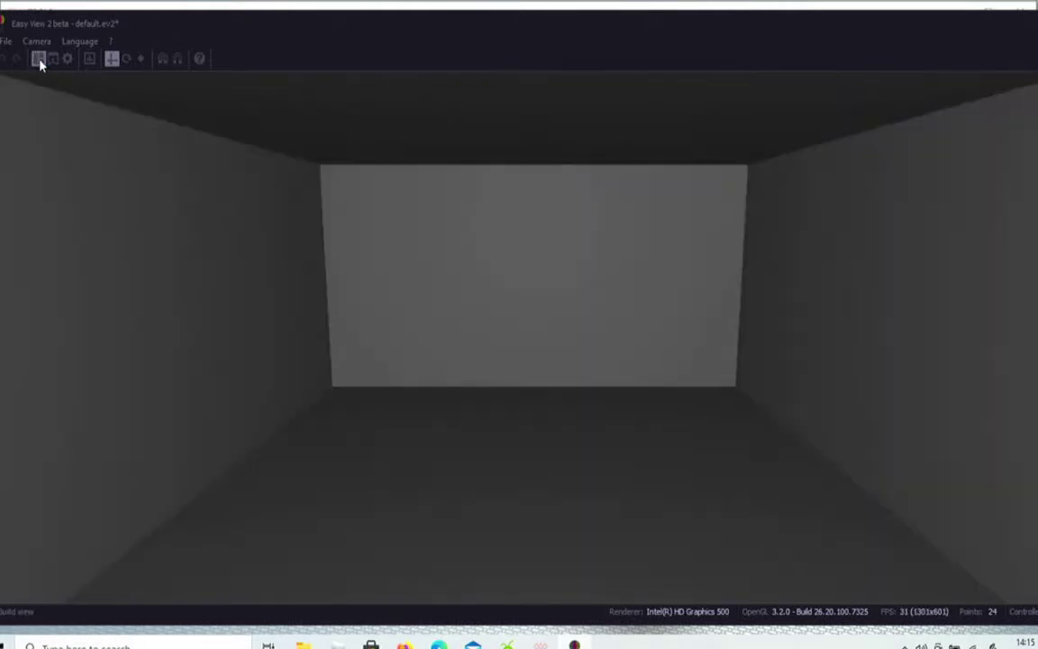
pyautogui.click(39, 59)
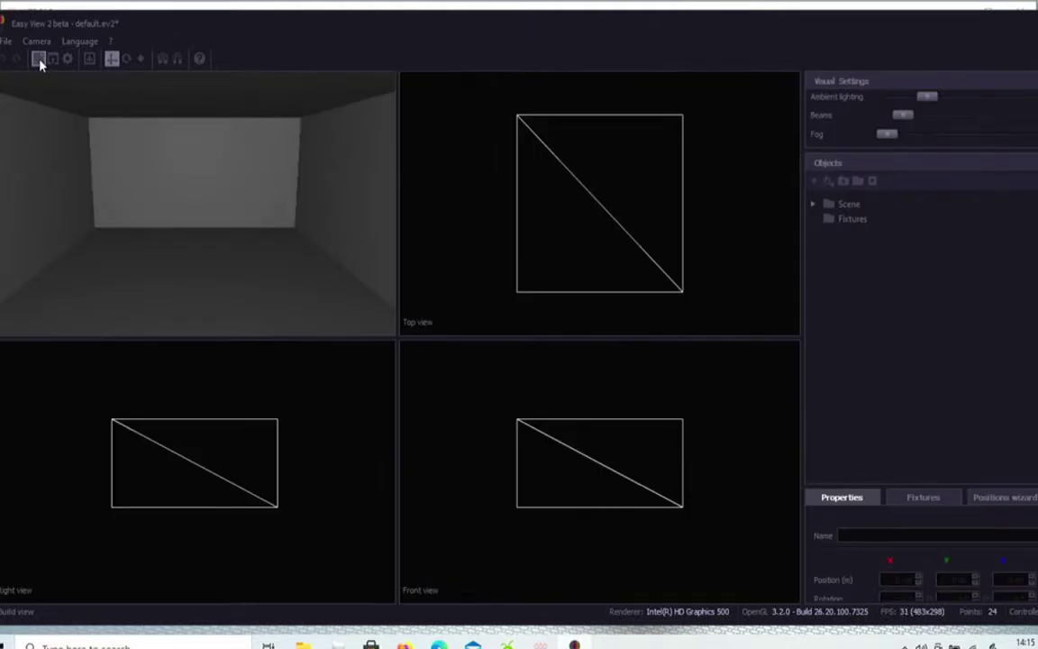
pyautogui.click(39, 60)
pyautogui.click(39, 60)
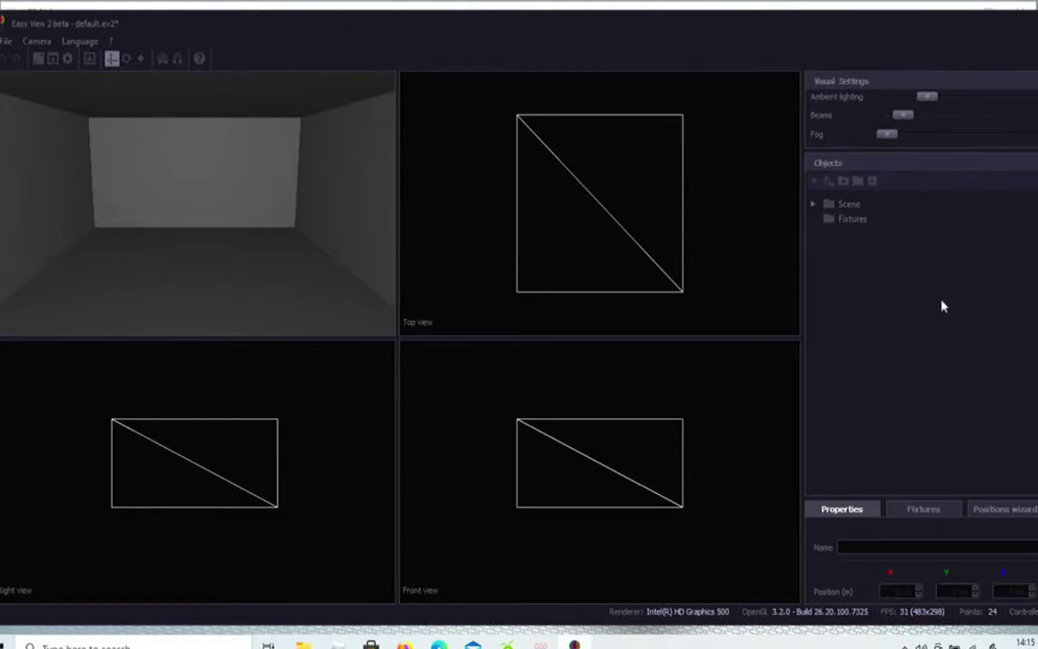
pyautogui.moveTo(932, 106); pyautogui.dragTo(970, 104)
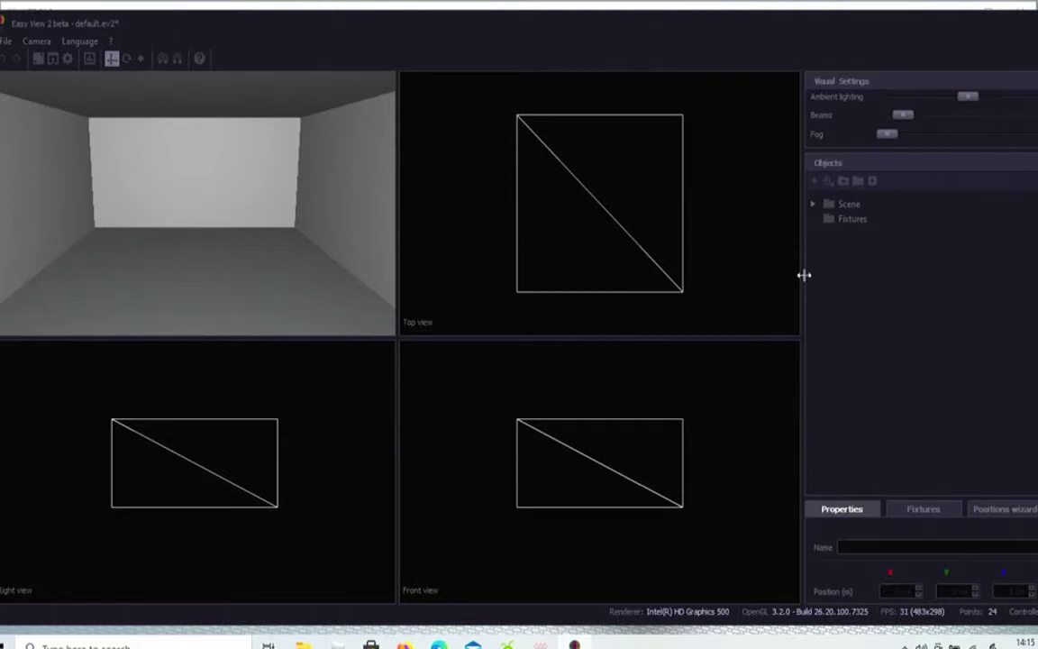
# Add the 3D object Truss tri 2m.x from the library's Truss folder and raise it to a height of about 123 cm
pyautogui.click(814, 206)
pyautogui.click(814, 183)
pyautogui.click(813, 183)
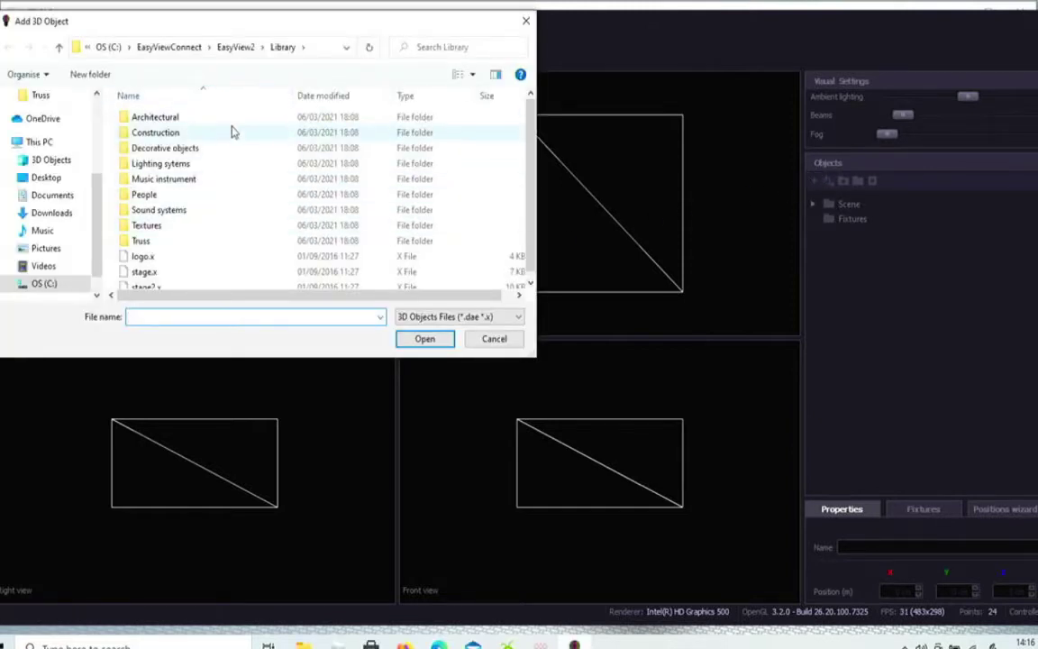
pyautogui.doubleClick(142, 241)
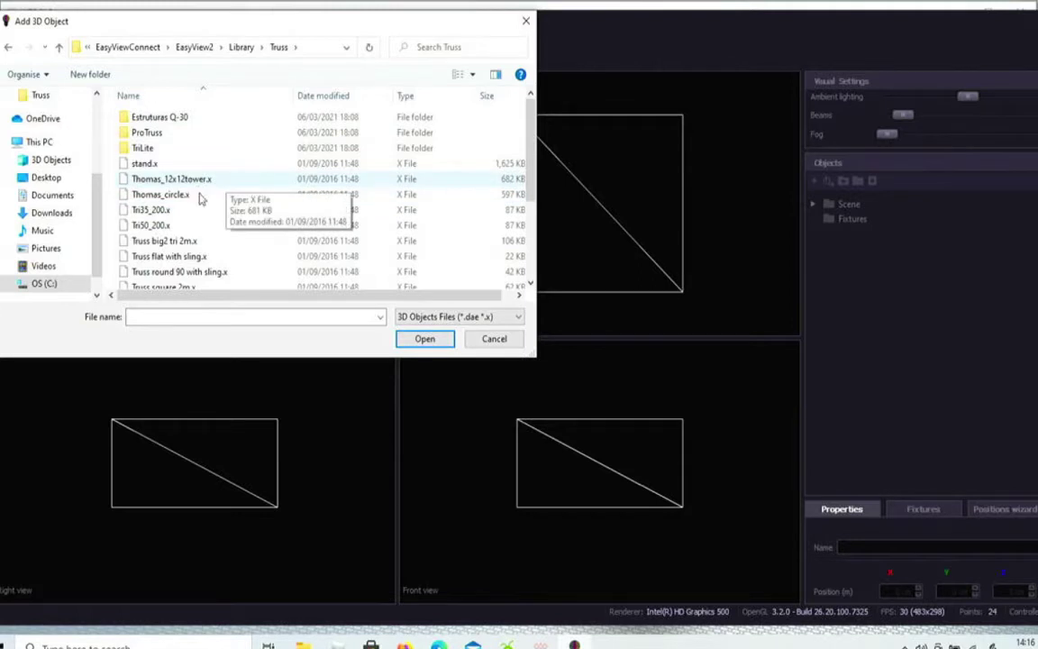
pyautogui.scroll(-2, 221, 194)
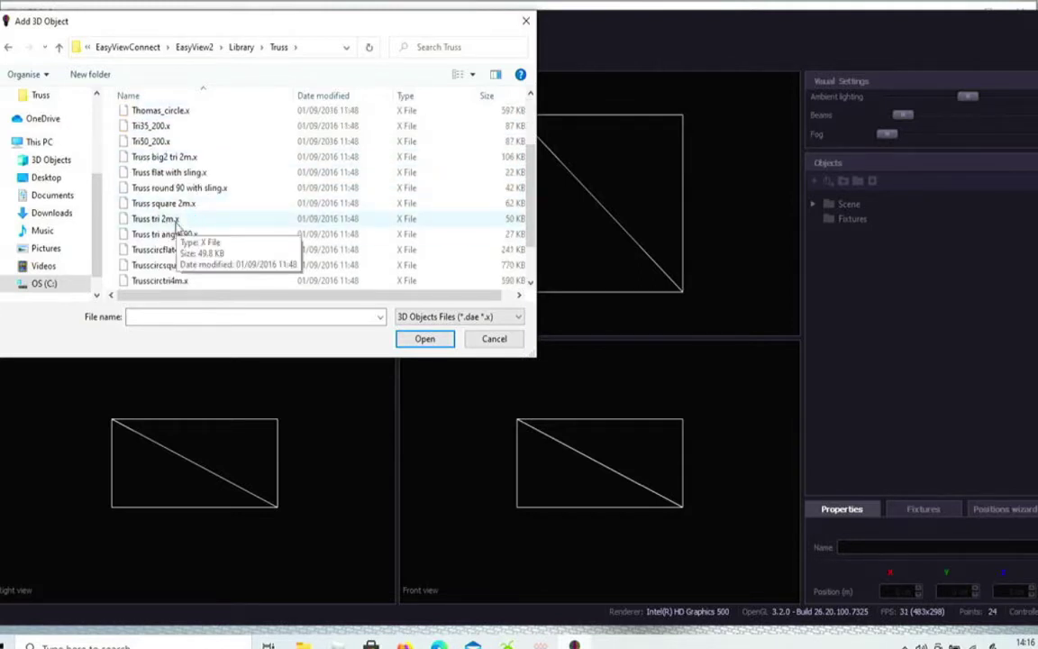
pyautogui.doubleClick(177, 219)
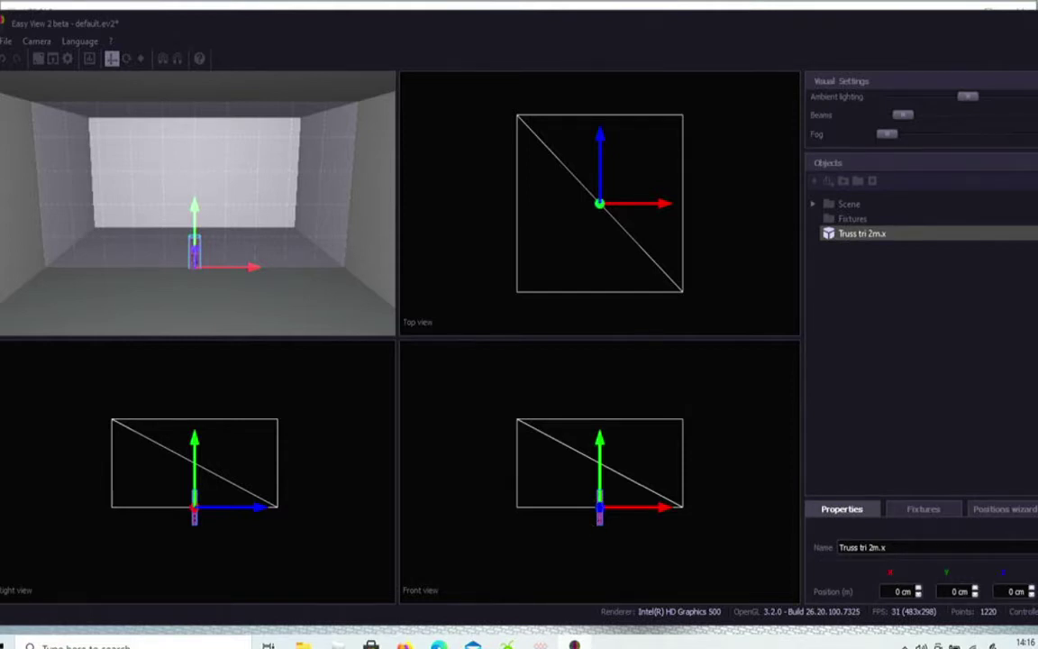
pyautogui.moveTo(599, 455); pyautogui.dragTo(602, 412)
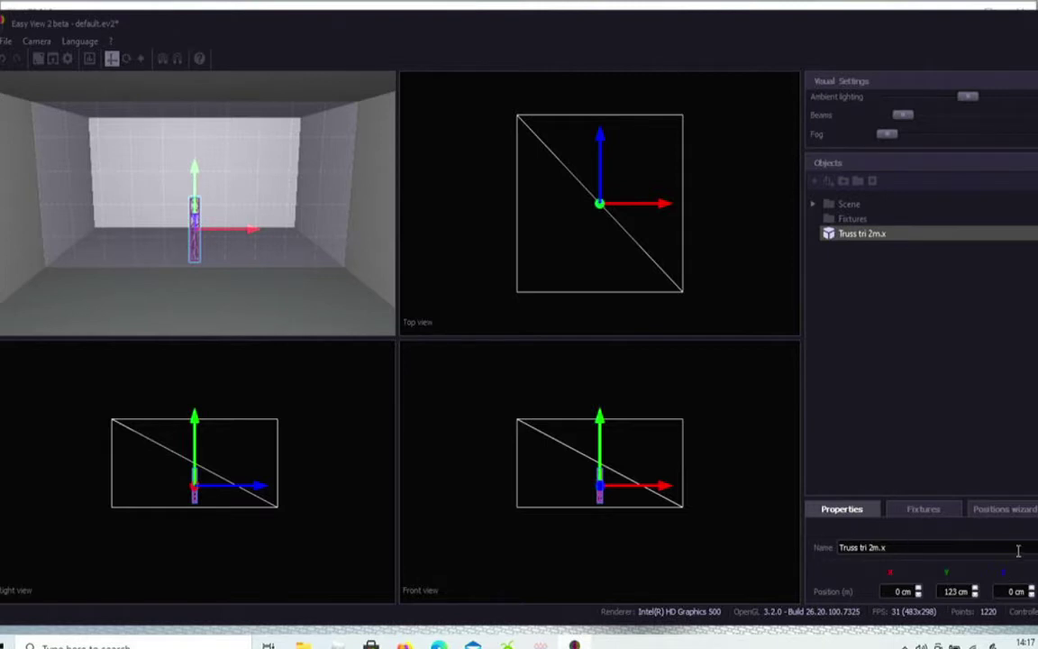
# Try rotating the truss a full turn about the Y axis in 45° increments
pyautogui.scroll(-1, 919, 568)
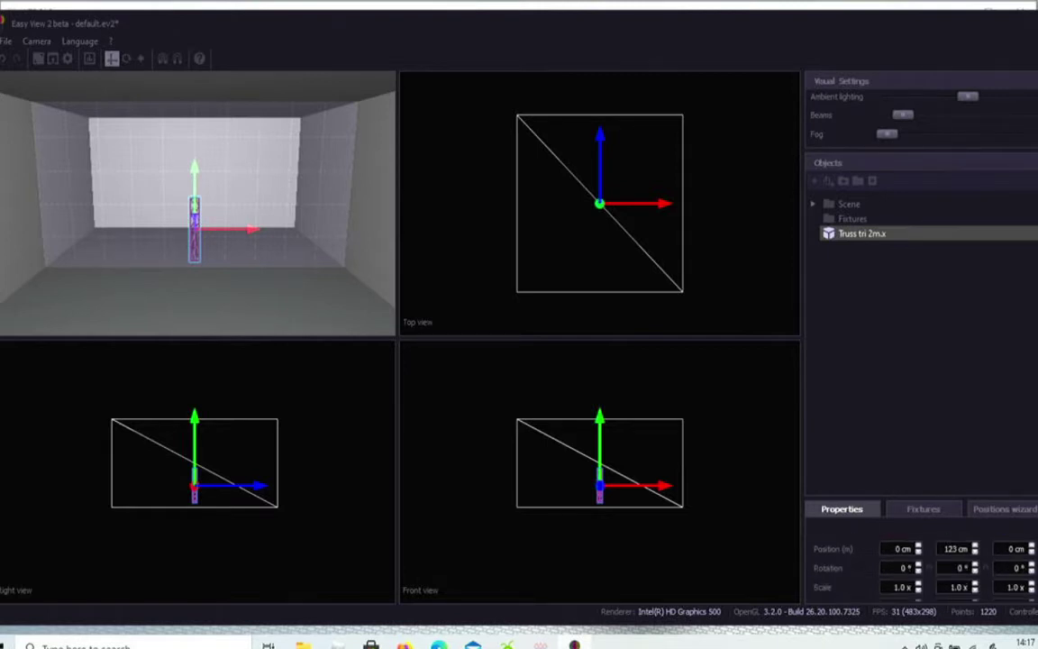
pyautogui.click(986, 570)
pyautogui.click(986, 570)
pyautogui.click(985, 569)
pyautogui.click(985, 570)
pyautogui.click(986, 569)
pyautogui.click(986, 570)
pyautogui.click(986, 569)
pyautogui.click(986, 569)
# Rotate the truss to 270° about the X axis in 45° increments
pyautogui.click(929, 570)
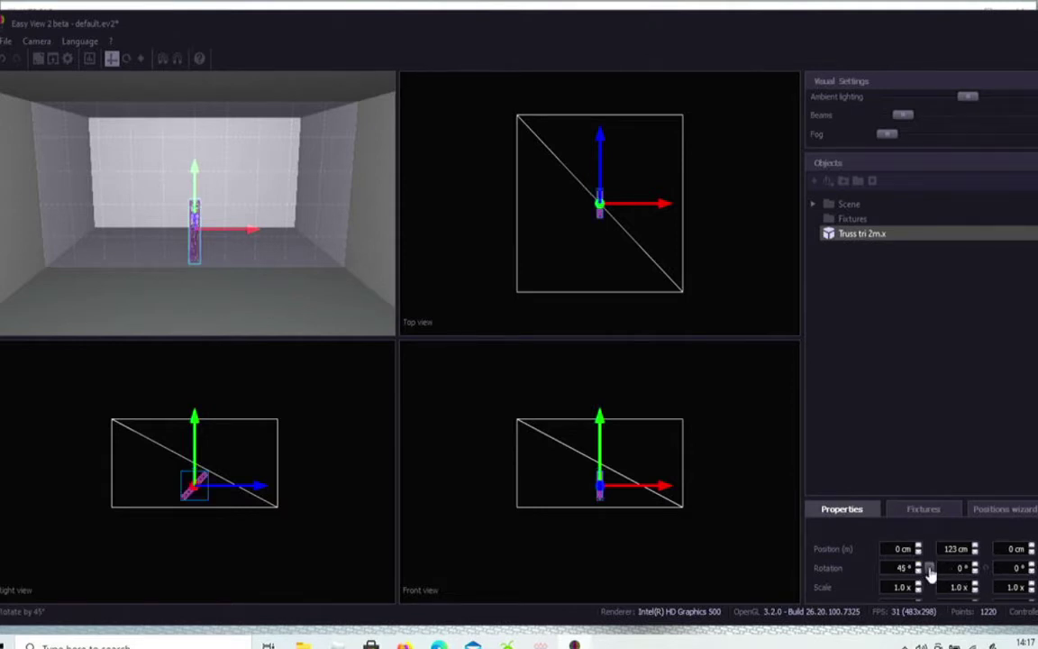
pyautogui.click(929, 570)
pyautogui.click(930, 569)
pyautogui.click(930, 569)
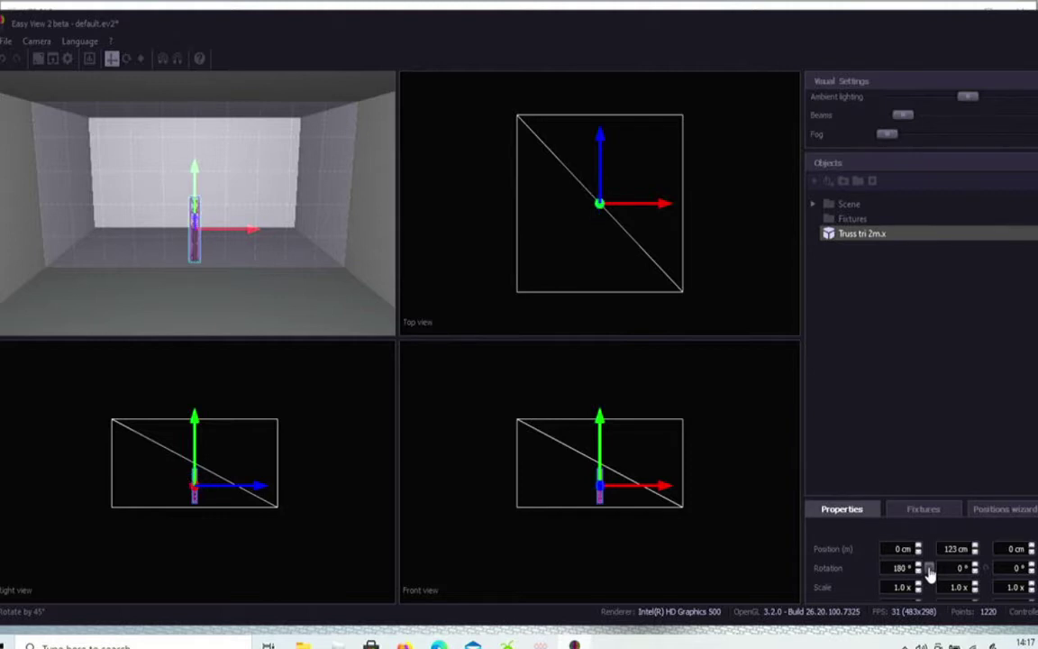
pyautogui.click(930, 569)
pyautogui.click(930, 570)
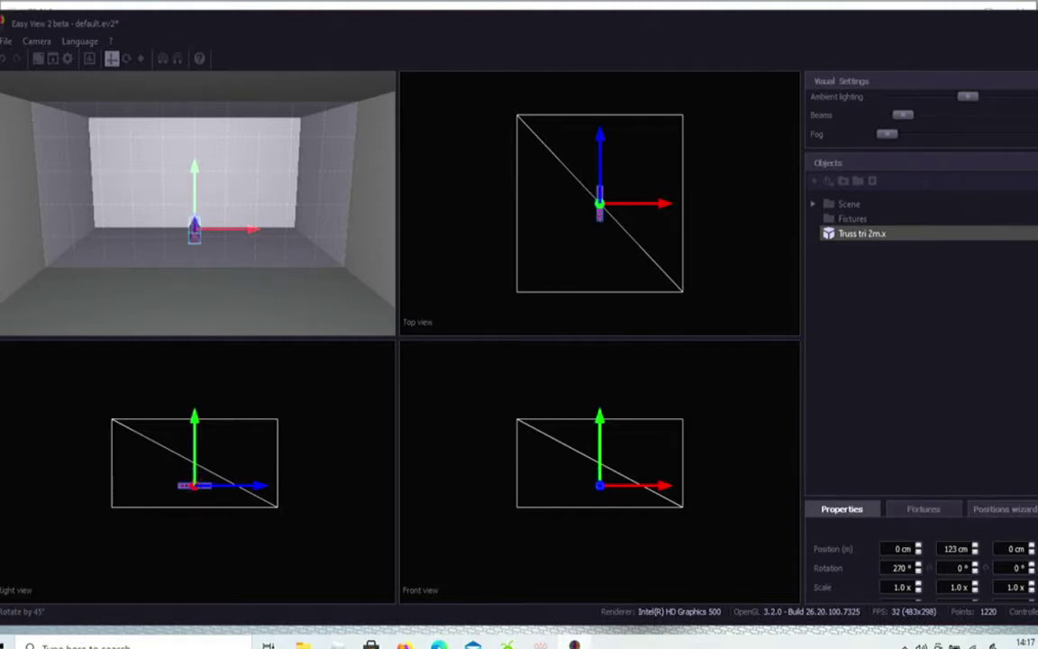
# Try rotating the truss about the Z axis in 45° increments
pyautogui.click(1036, 569)
pyautogui.click(1036, 568)
pyautogui.click(1036, 569)
pyautogui.click(1036, 569)
pyautogui.click(1034, 564)
pyautogui.click(1035, 564)
pyautogui.click(1034, 564)
pyautogui.click(1034, 564)
# Rotate the truss to 90° about the Y axis and check its horizontal orientation up close in the 3D view
pyautogui.click(986, 567)
pyautogui.click(985, 567)
pyautogui.scroll(5, 263, 251)
pyautogui.scroll(4, 304, 259)
pyautogui.scroll(-3, 303, 260)
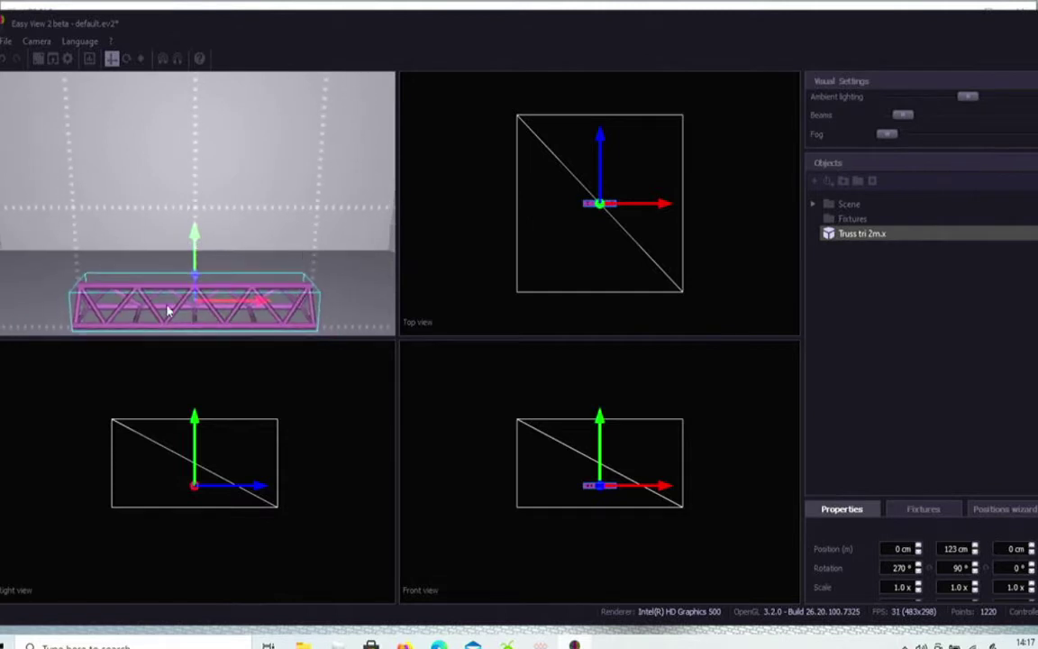
pyautogui.scroll(-4, 329, 259)
pyautogui.scroll(-3, 335, 259)
pyautogui.scroll(2, 335, 259)
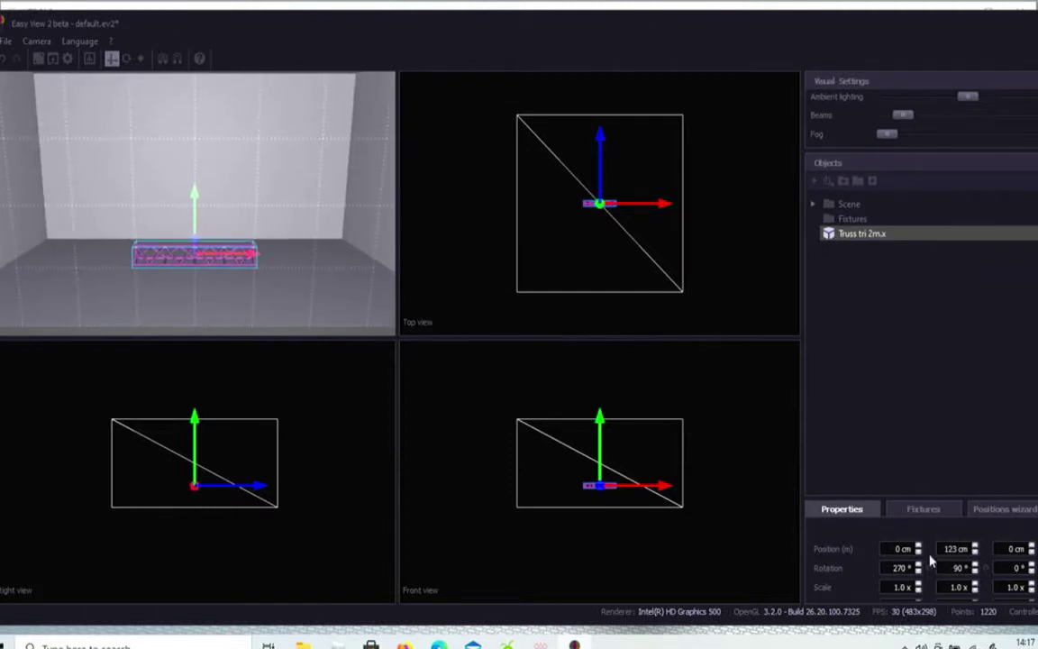
# Raise the truss to a Y position of 303 cm and deselect it
pyautogui.click(101, 205)
pyautogui.scroll(-5, 305, 254)
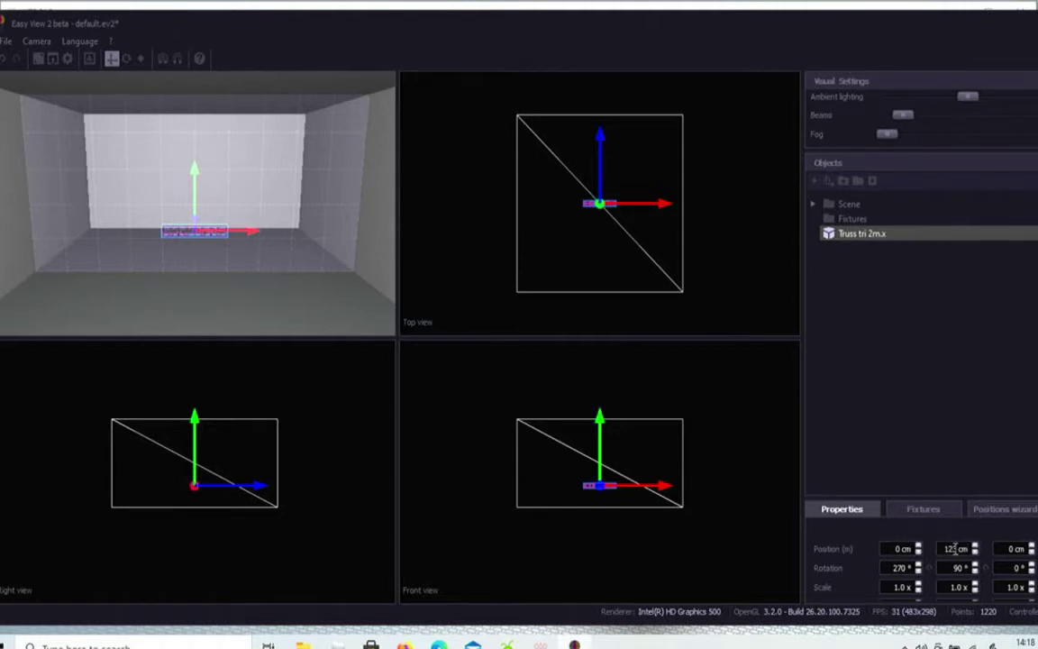
pyautogui.scroll(10, 955, 547)
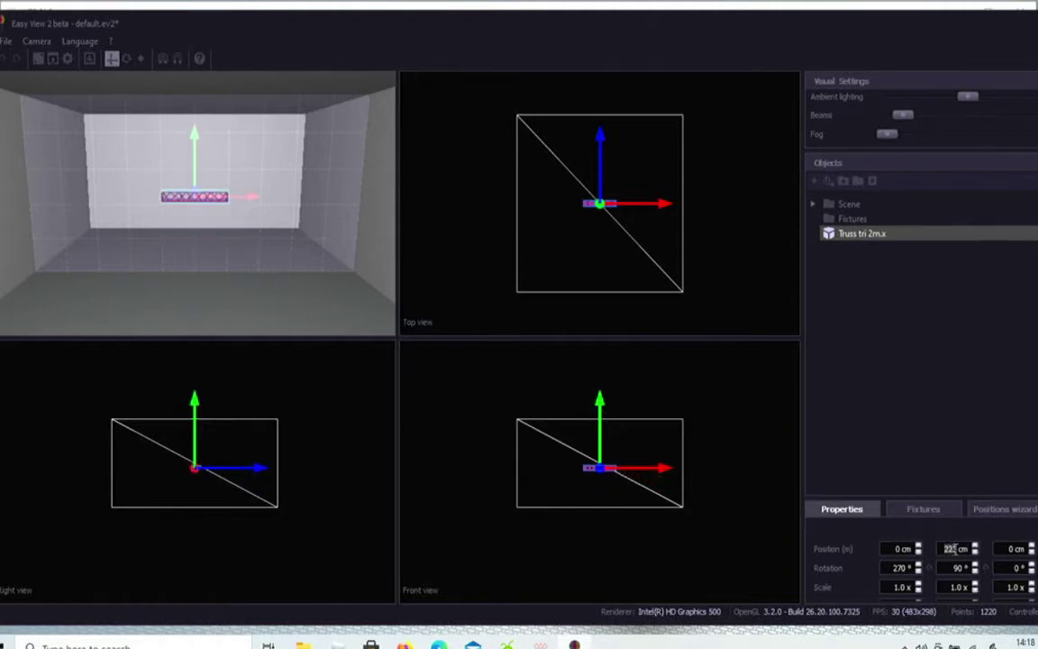
pyautogui.scroll(3, 953, 548)
pyautogui.scroll(5, 955, 548)
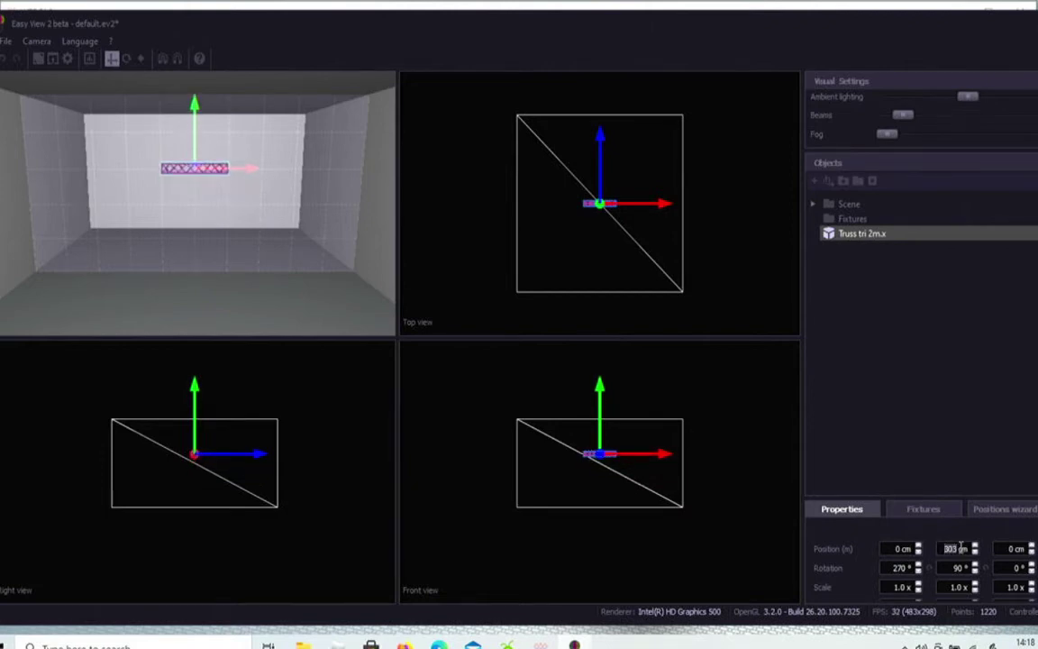
pyautogui.click(202, 277)
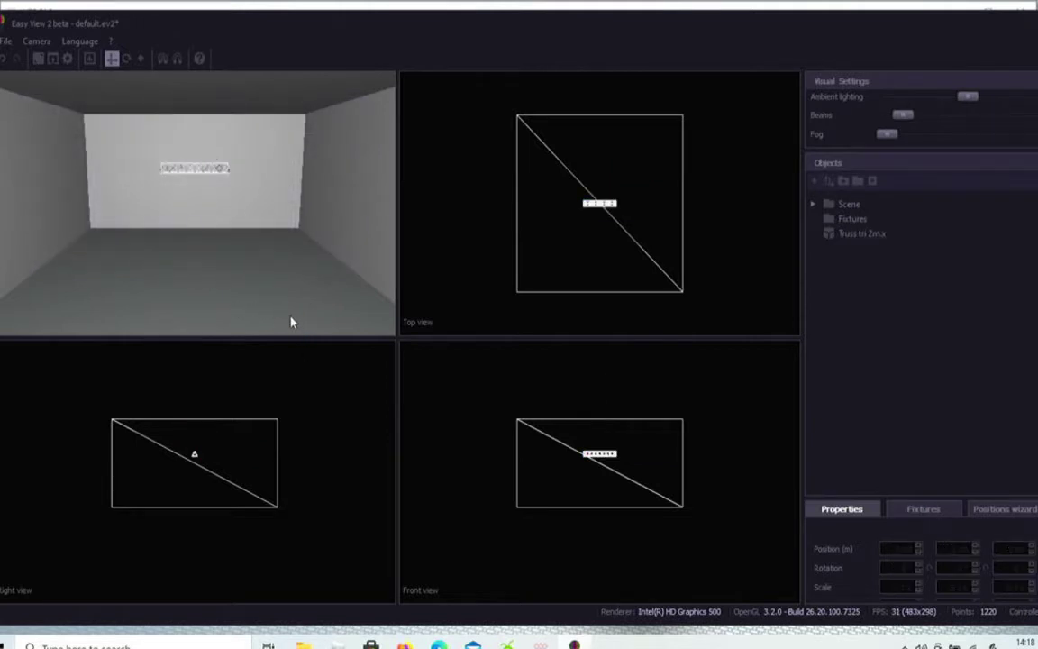
# Duplicate the truss and move the copy along X to about 203 cm, end to end with the original
pyautogui.rightClick(870, 237)
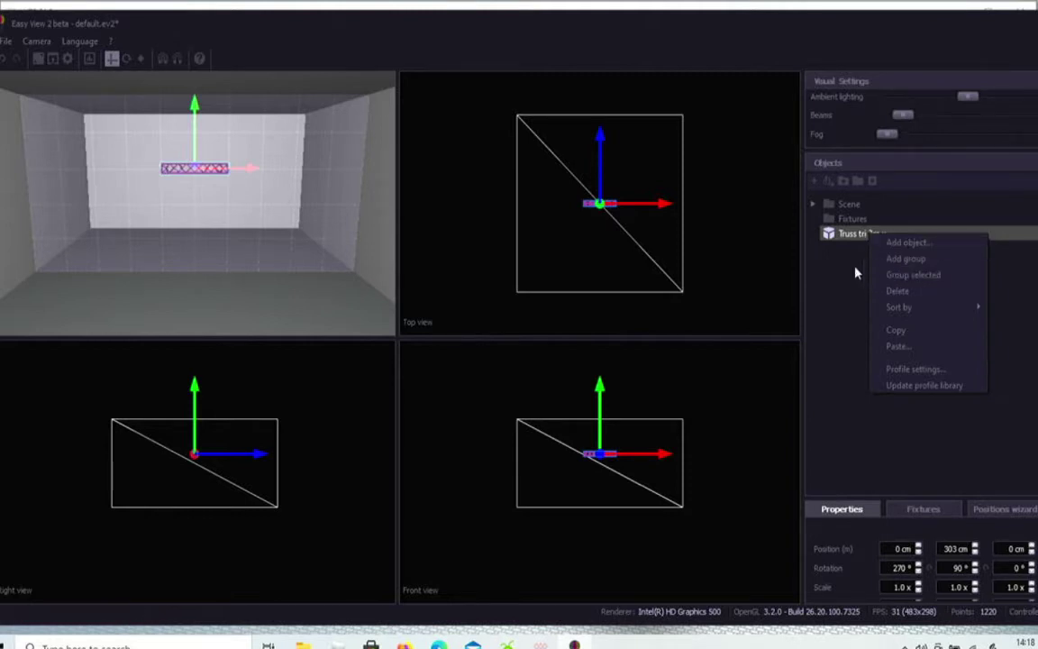
pyautogui.click(831, 240)
pyautogui.rightClick(832, 235)
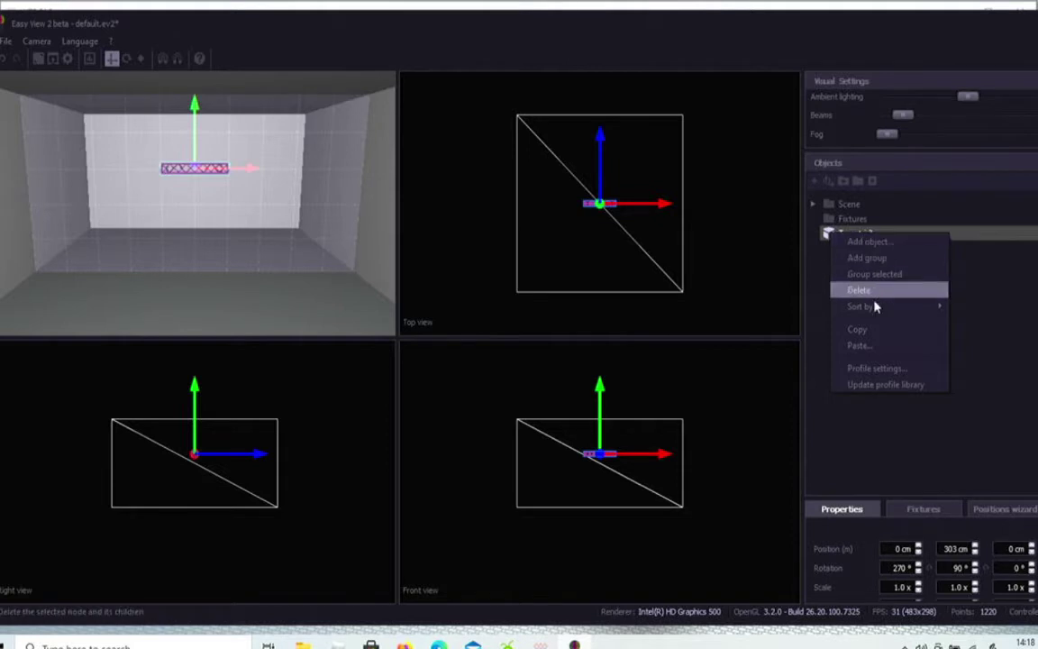
pyautogui.click(874, 330)
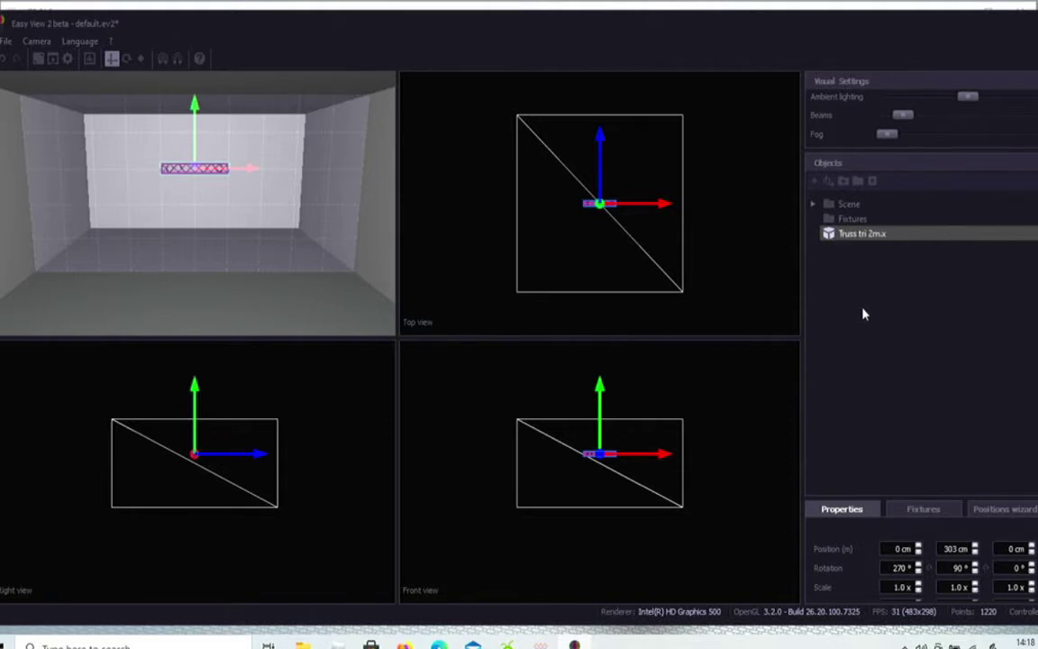
pyautogui.rightClick(862, 315)
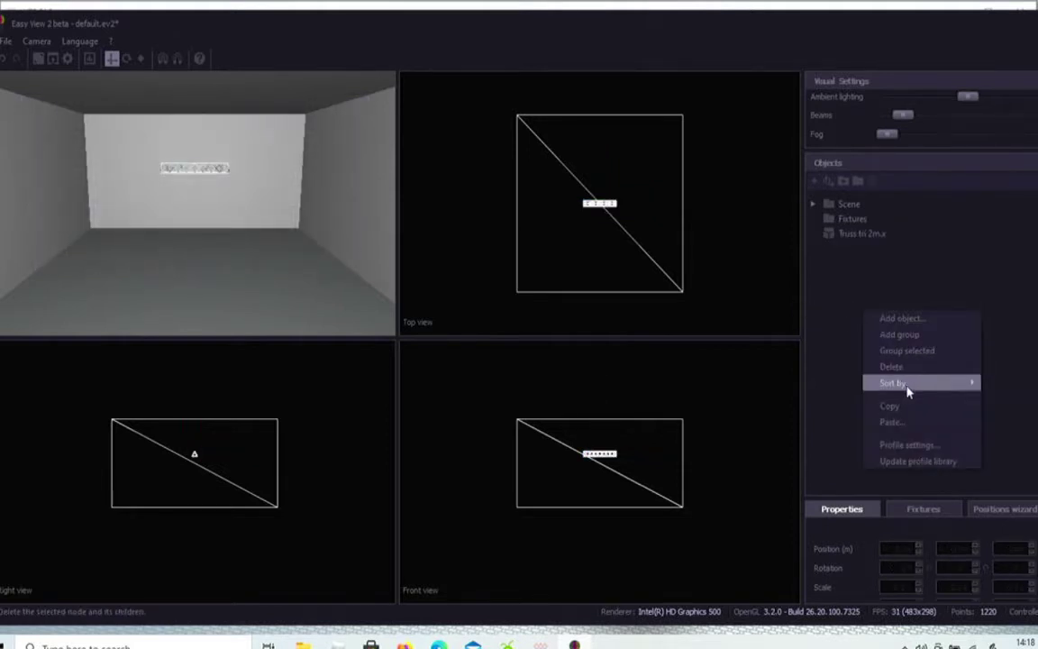
pyautogui.click(911, 423)
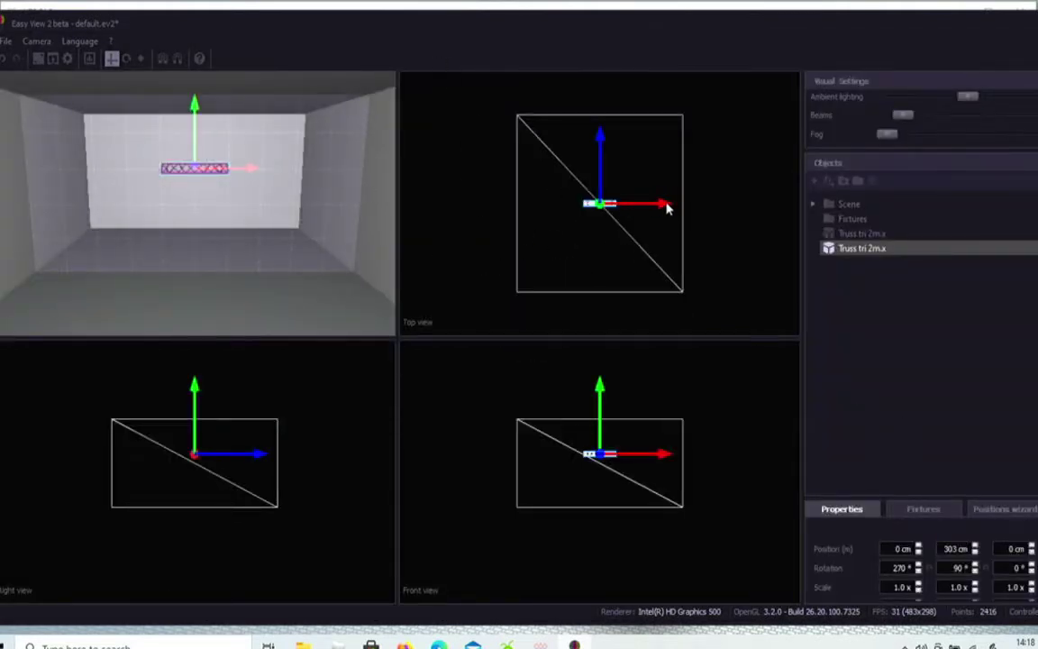
pyautogui.moveTo(666, 206); pyautogui.dragTo(700, 207)
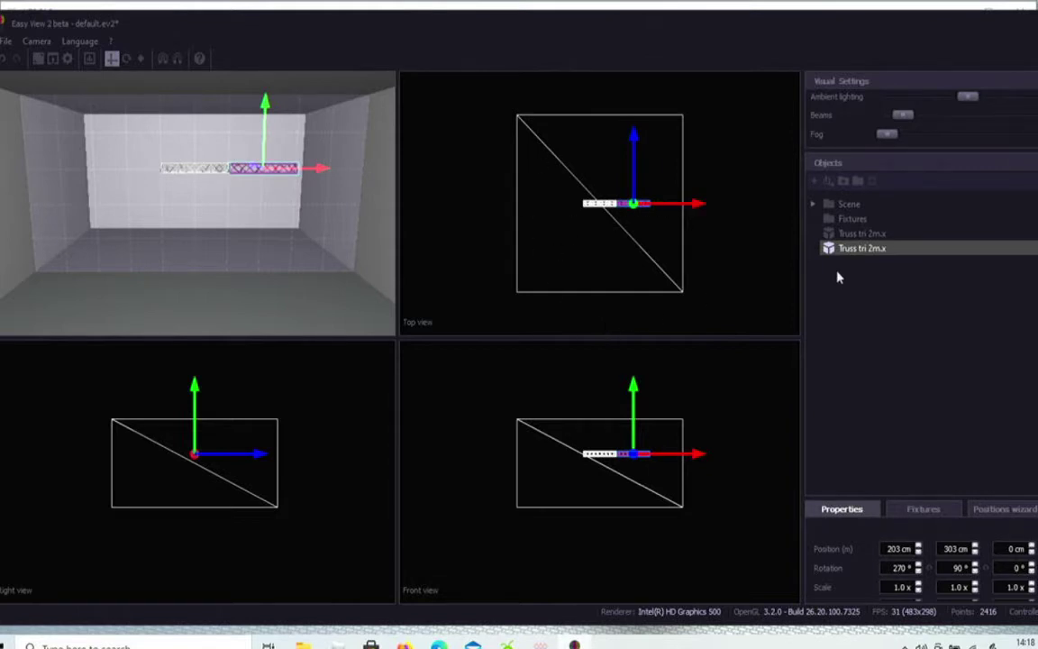
# Duplicate the original truss again and move this copy along X to about -199 cm, against the original's other end
pyautogui.click(839, 233)
pyautogui.rightClick(846, 237)
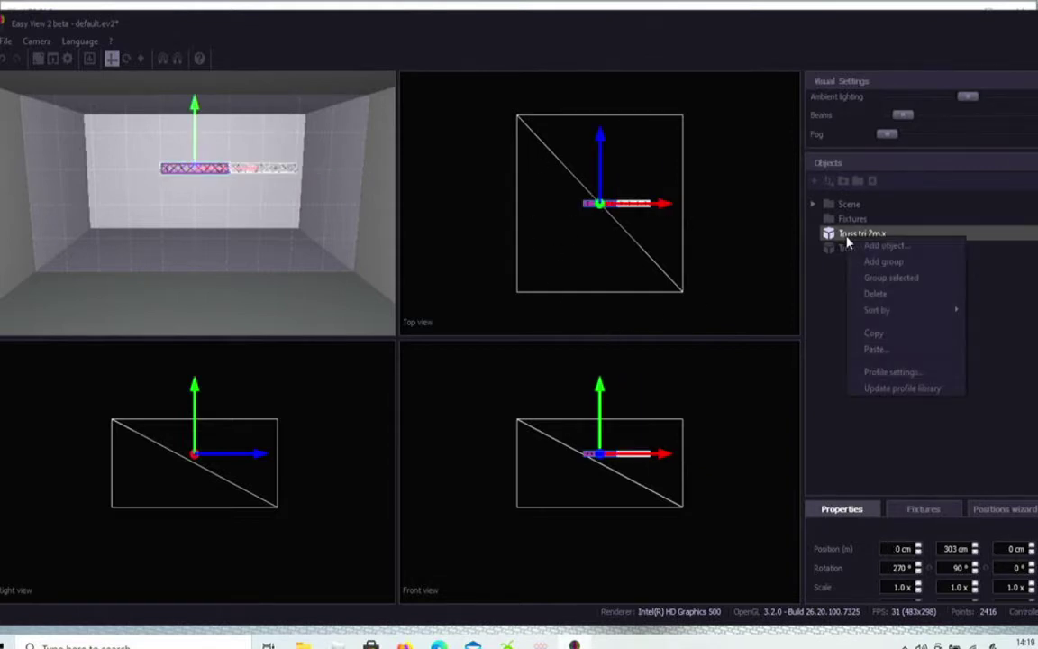
pyautogui.click(872, 350)
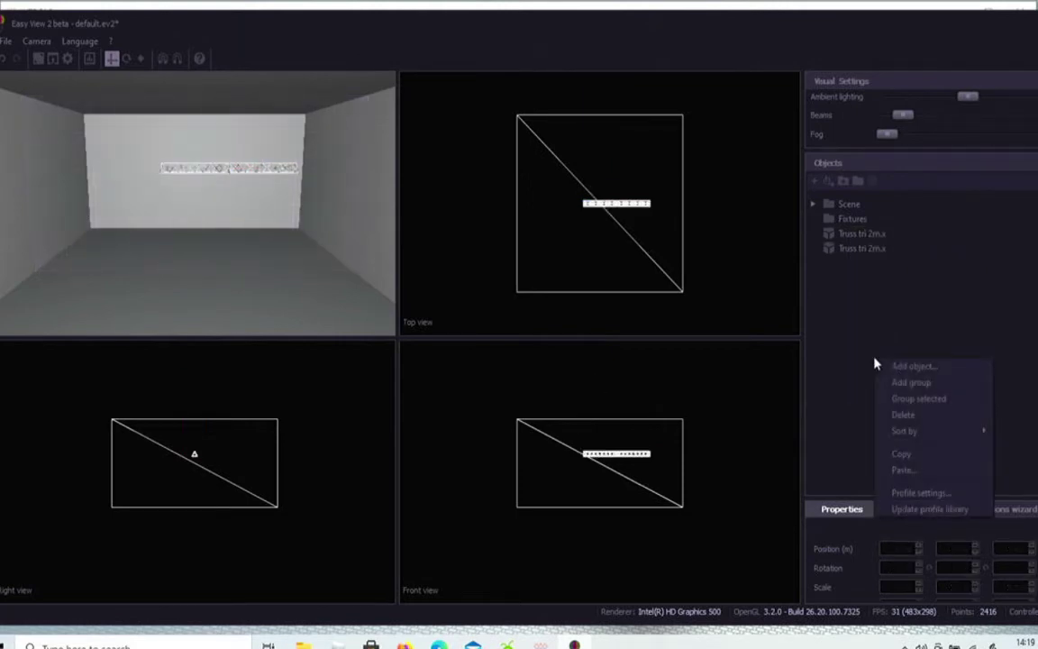
pyautogui.click(901, 469)
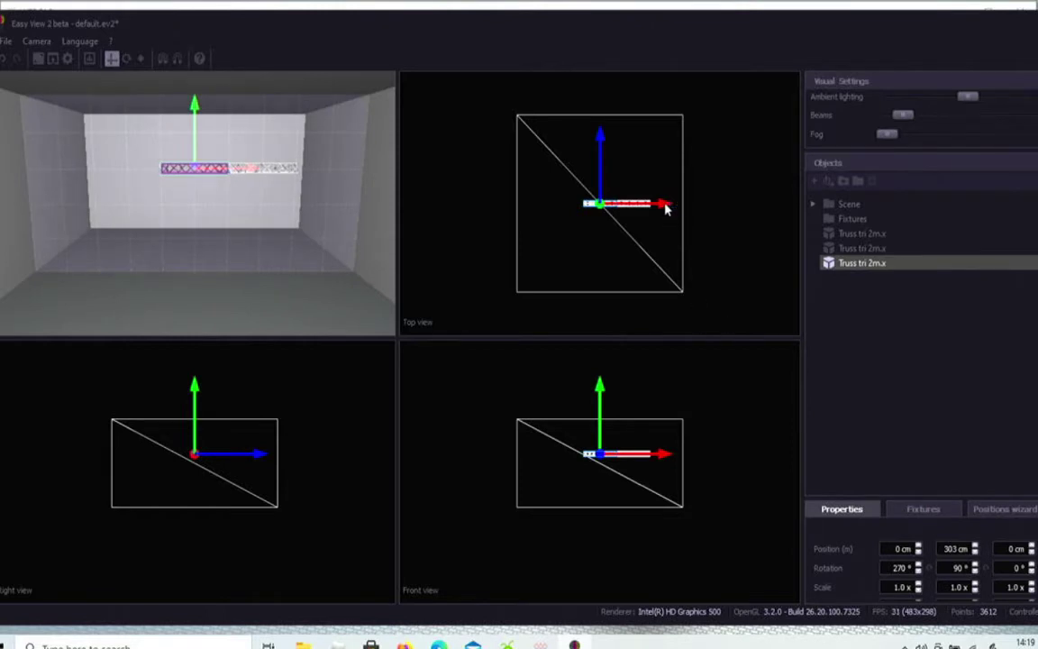
pyautogui.moveTo(665, 208); pyautogui.dragTo(631, 207)
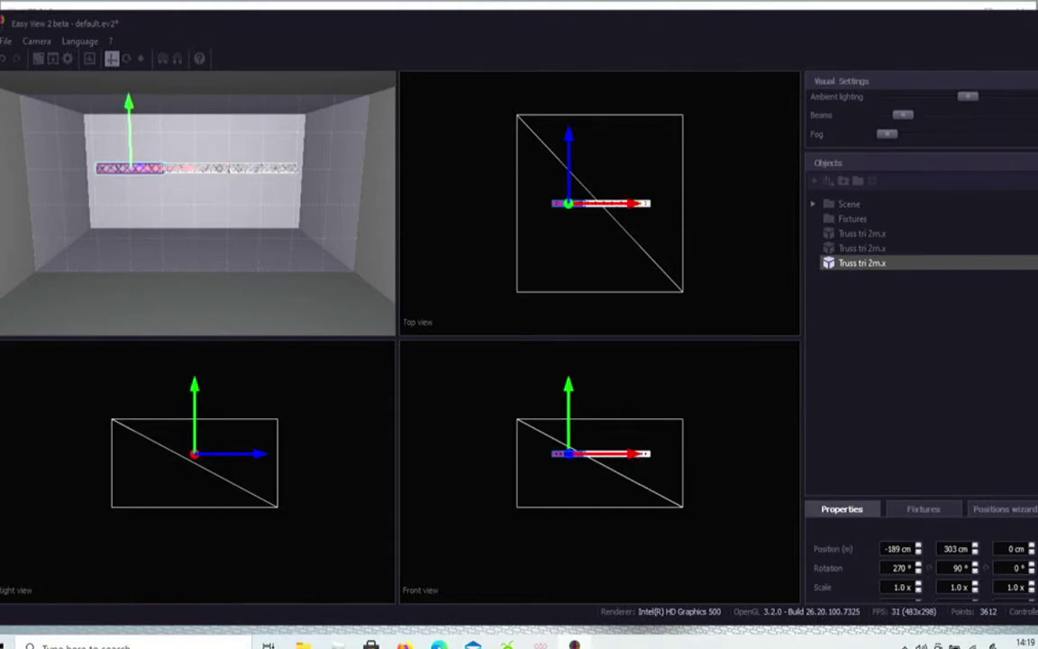
pyautogui.moveTo(633, 454); pyautogui.dragTo(635, 454)
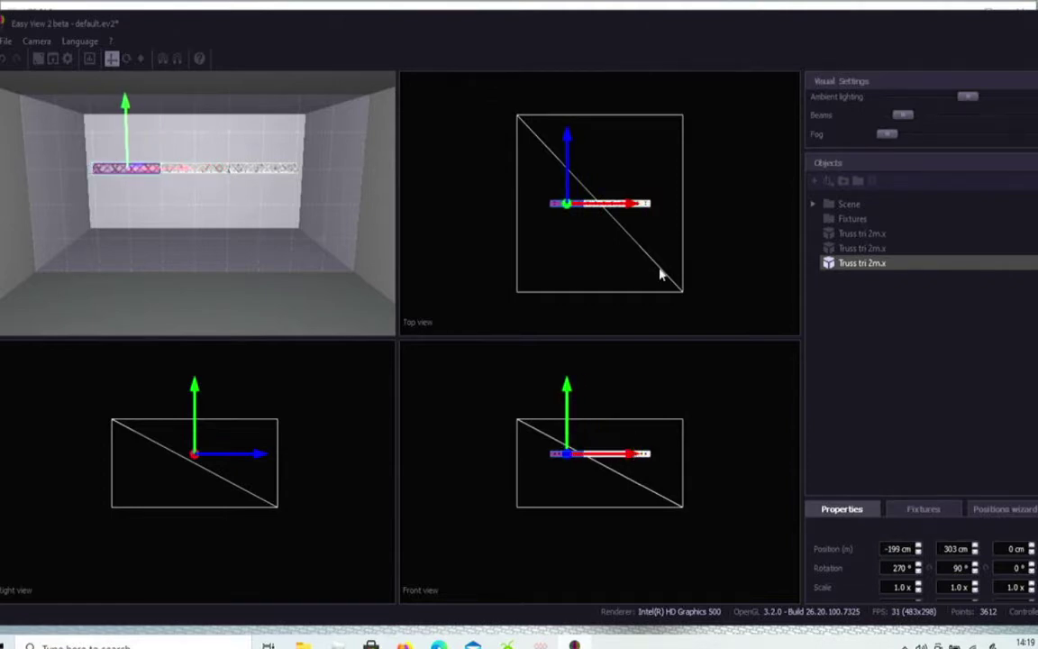
# Deselect the truss copy and examine how the three sections line up in the 3D view
pyautogui.click(225, 289)
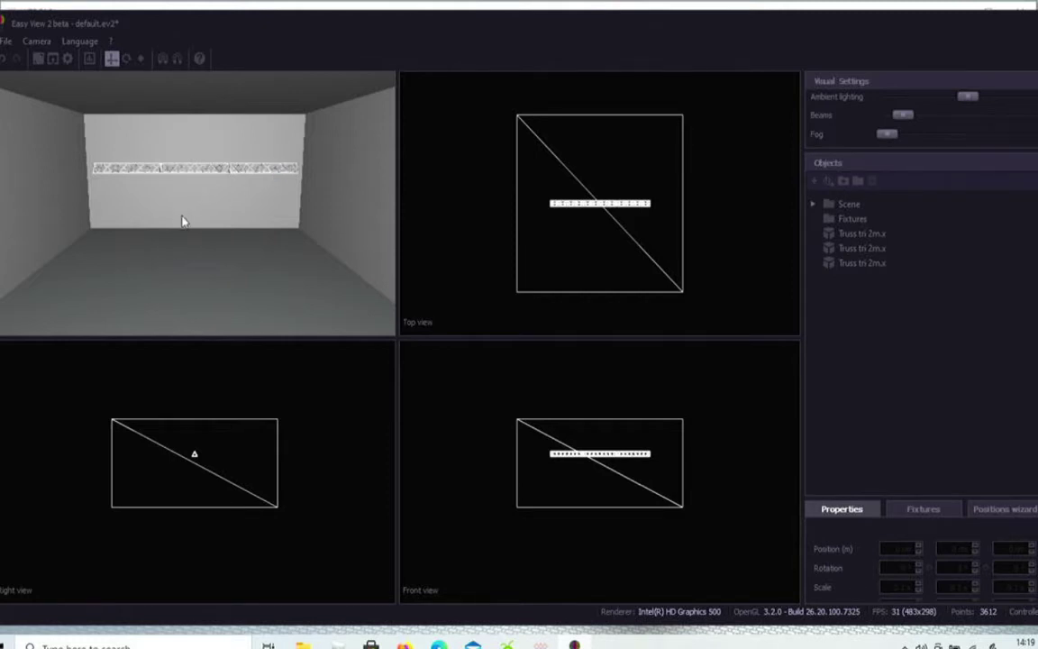
pyautogui.scroll(4, 182, 220)
pyautogui.moveTo(185, 222)
pyautogui.mouseDown()
pyautogui.moveTo(45, 236)
pyautogui.moveTo(81, 222)
pyautogui.moveTo(180, 218)
pyautogui.mouseUp()
pyautogui.scroll(2, 171, 245)
pyautogui.scroll(-3, 171, 245)
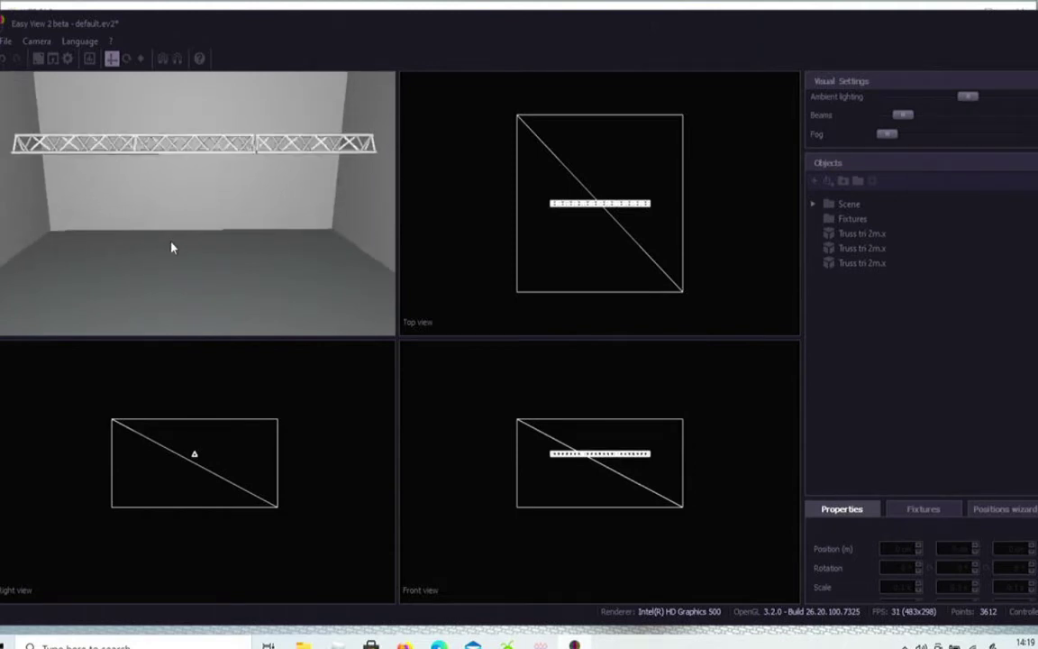
pyautogui.scroll(-2, 173, 246)
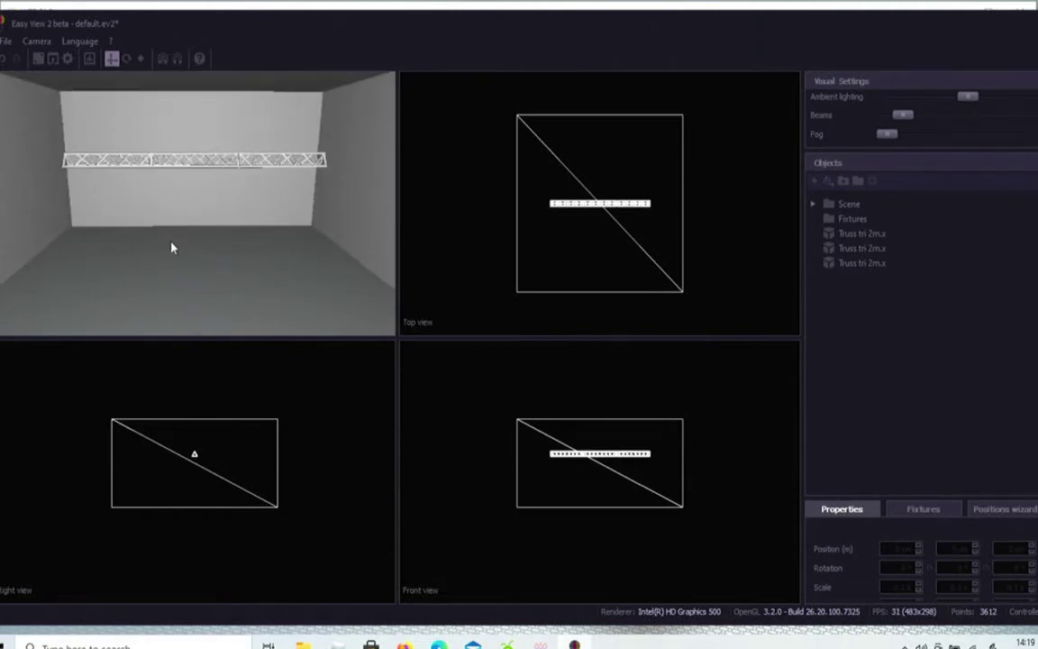
pyautogui.scroll(2, 171, 236)
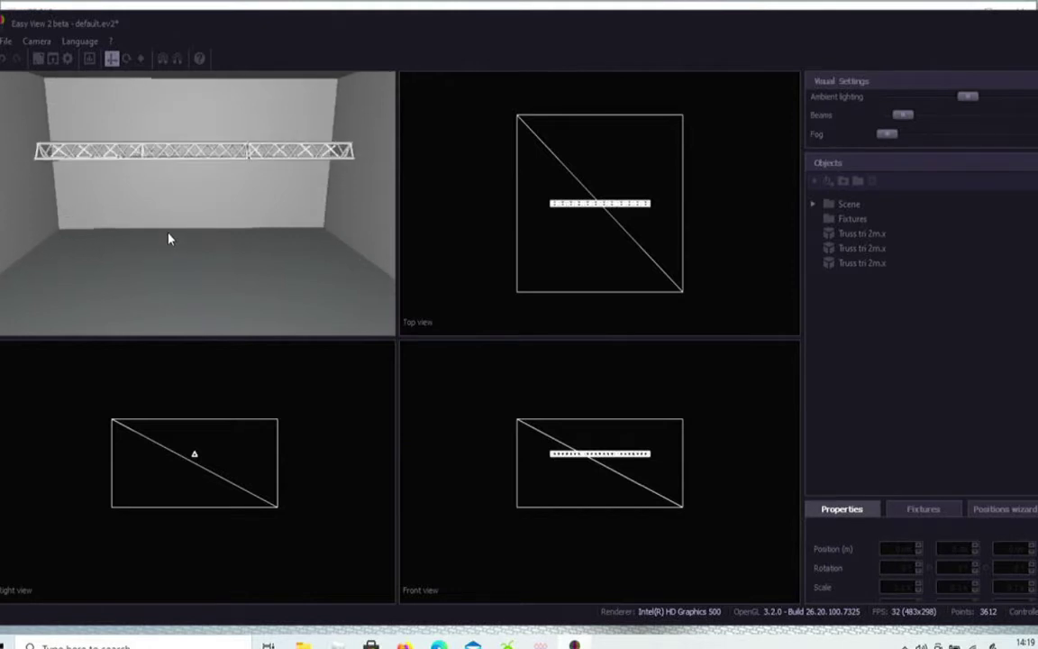
# Start adding a fixture and expand the American DJ manufacturer in the fixture library
pyautogui.click(830, 182)
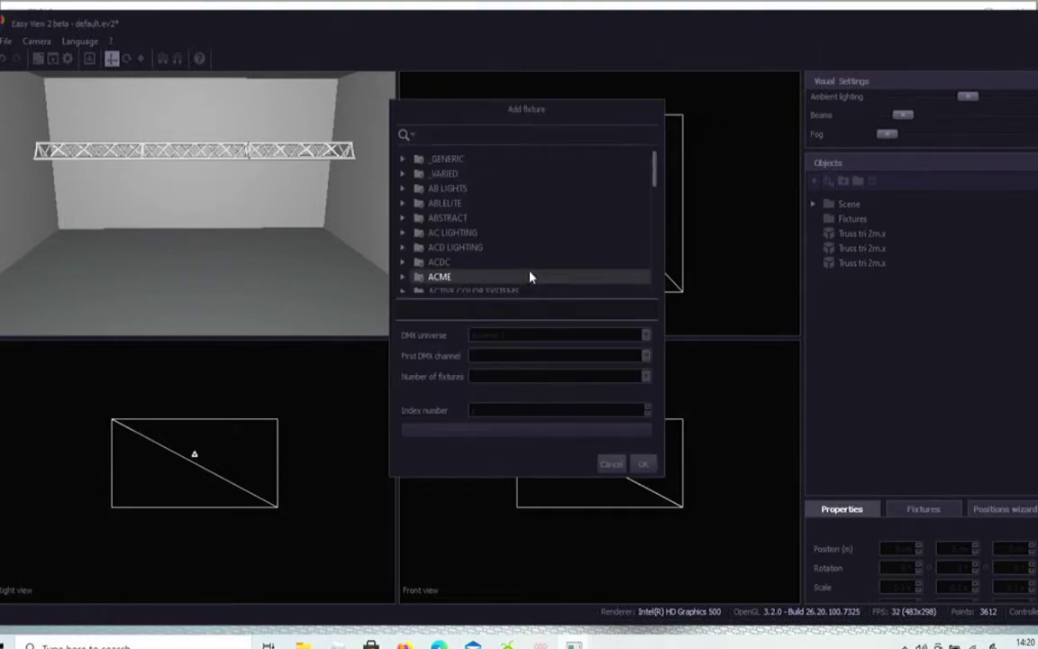
pyautogui.scroll(-1, 543, 232)
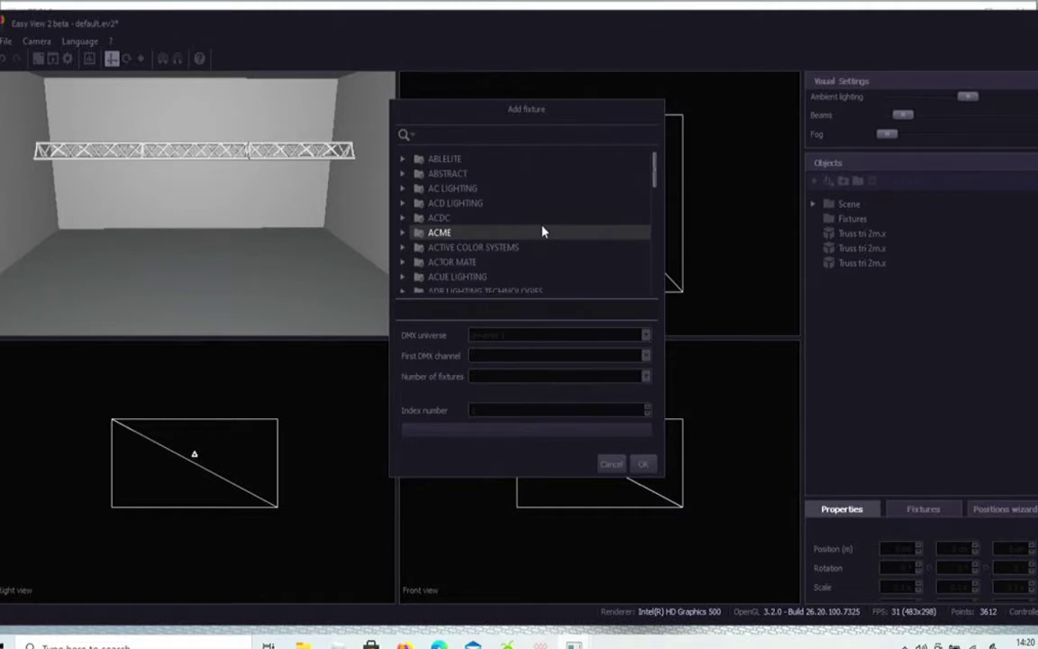
pyautogui.scroll(-1, 543, 232)
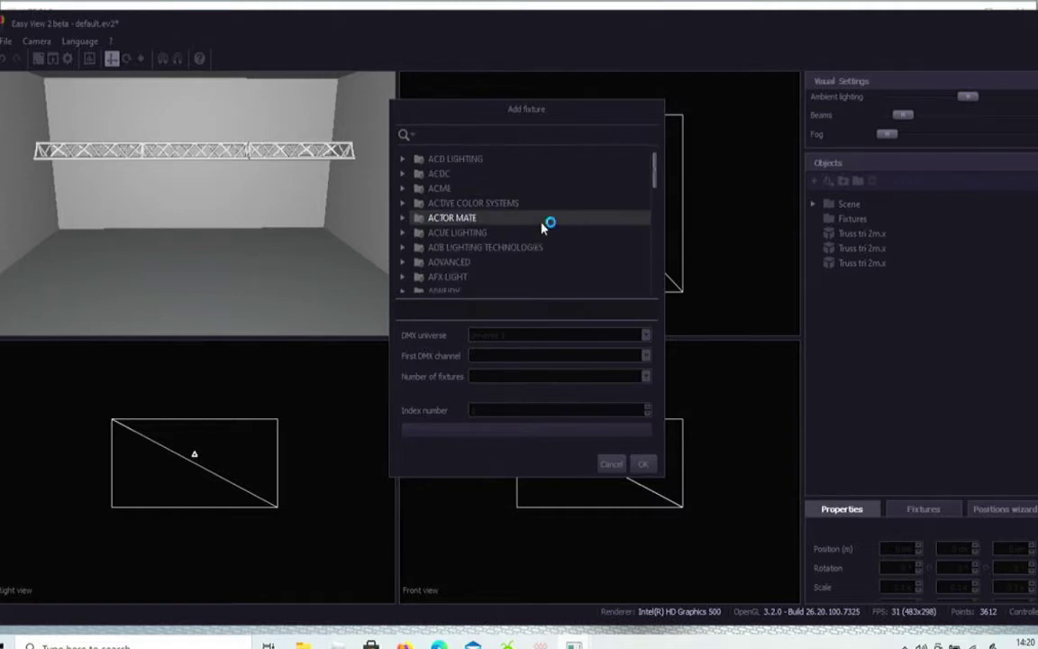
pyautogui.scroll(-3, 542, 228)
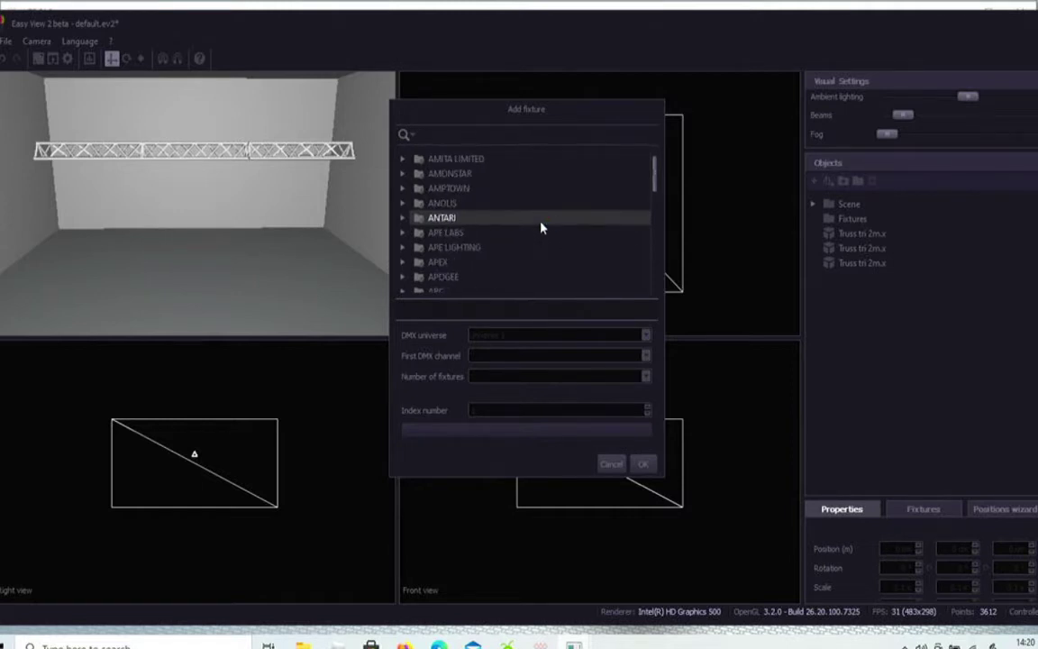
pyautogui.scroll(4, 541, 228)
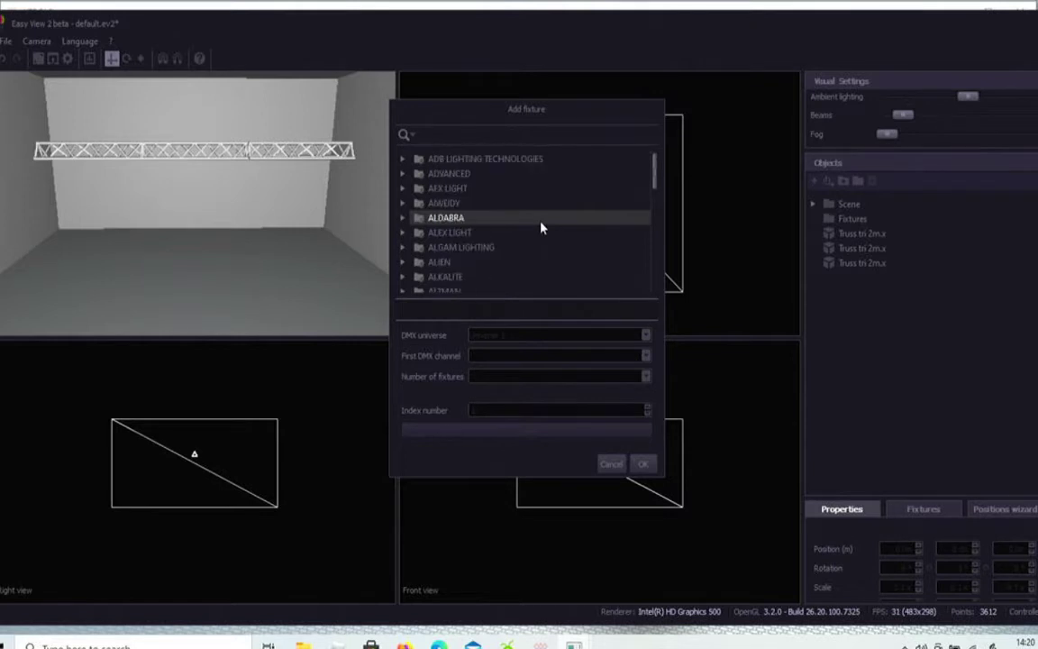
pyautogui.scroll(-2, 540, 228)
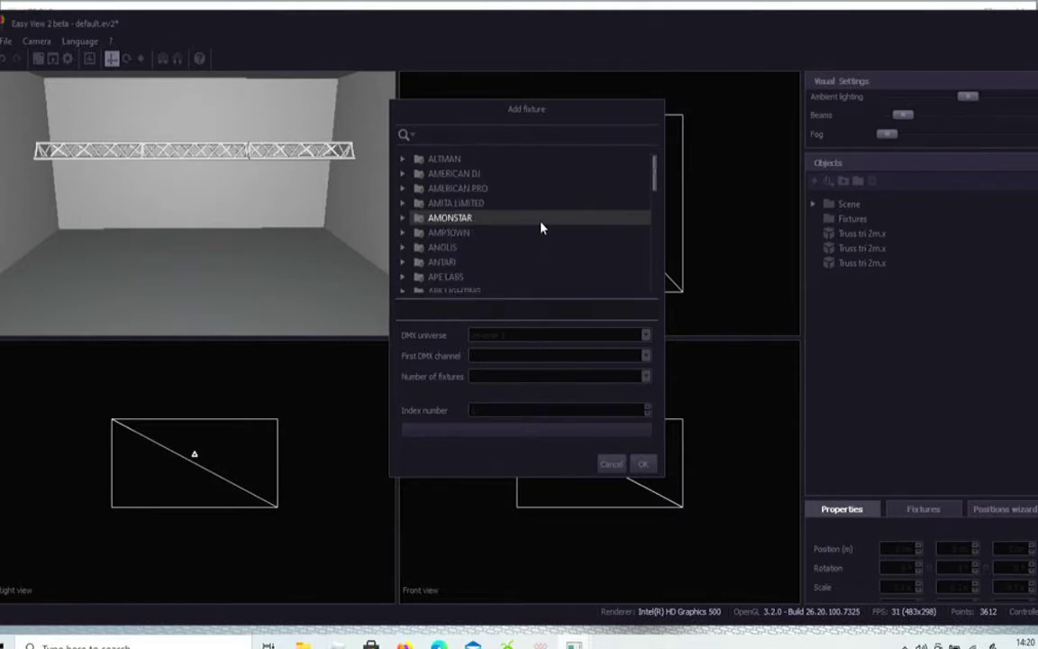
pyautogui.click(541, 226)
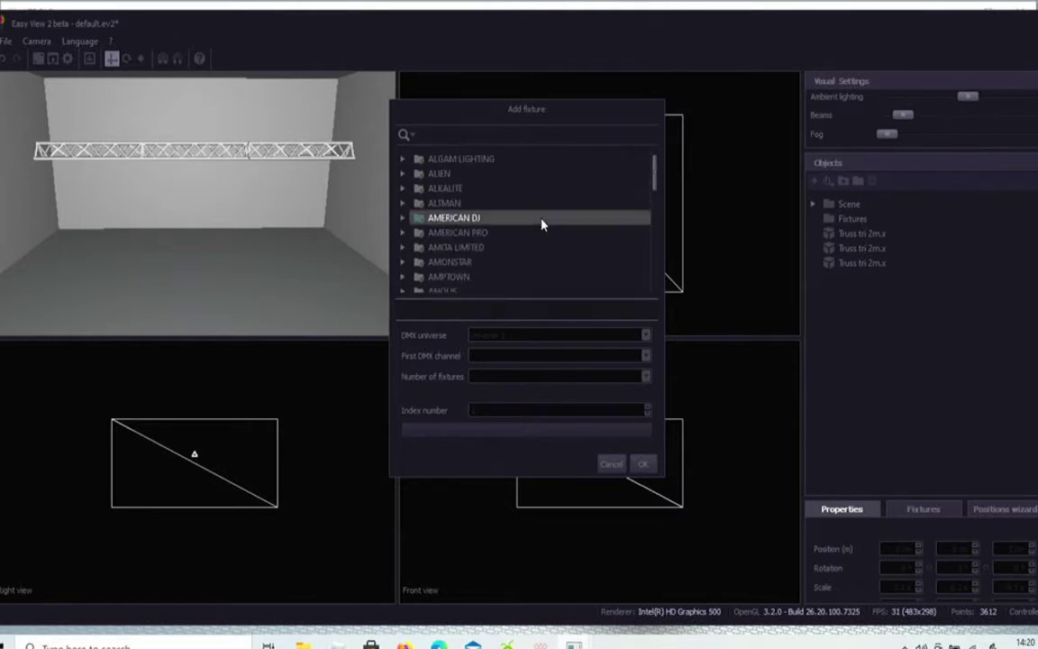
pyautogui.click(402, 218)
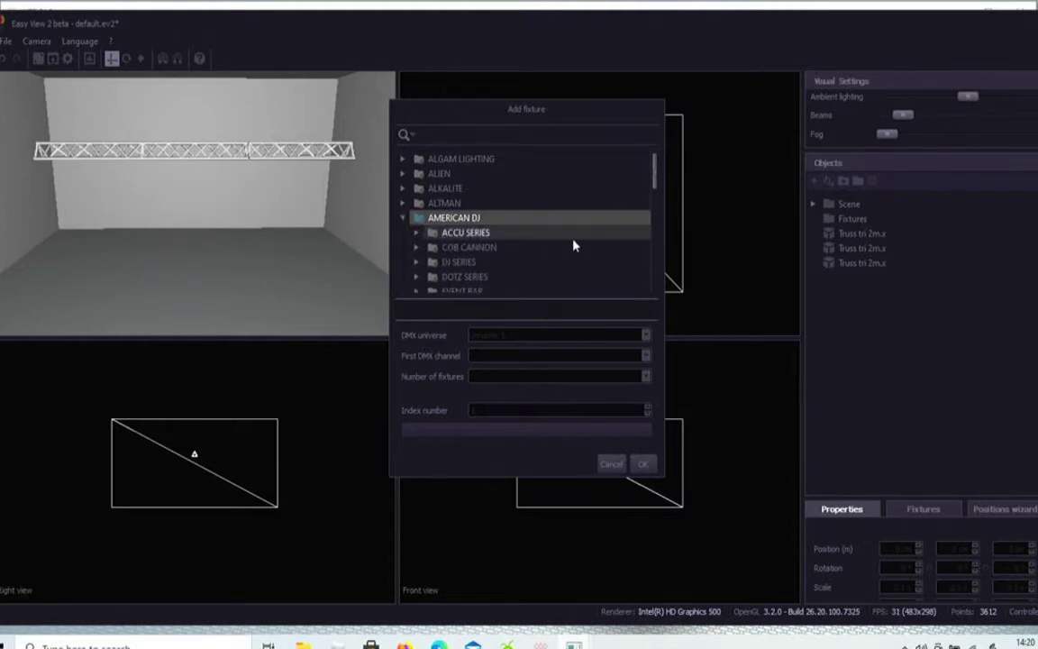
# Choose the inno pocket beam q4 from American DJ's Inno Pocket Series
pyautogui.scroll(-2, 574, 241)
pyautogui.scroll(-3, 573, 244)
pyautogui.scroll(1, 574, 244)
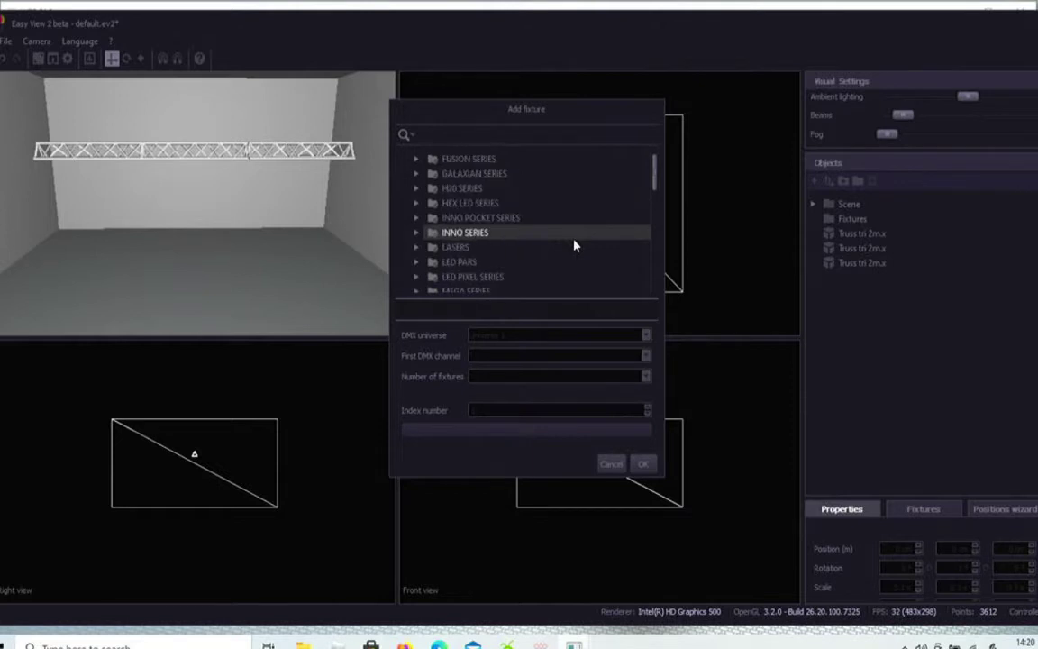
pyautogui.scroll(1, 574, 242)
pyautogui.scroll(-1, 574, 241)
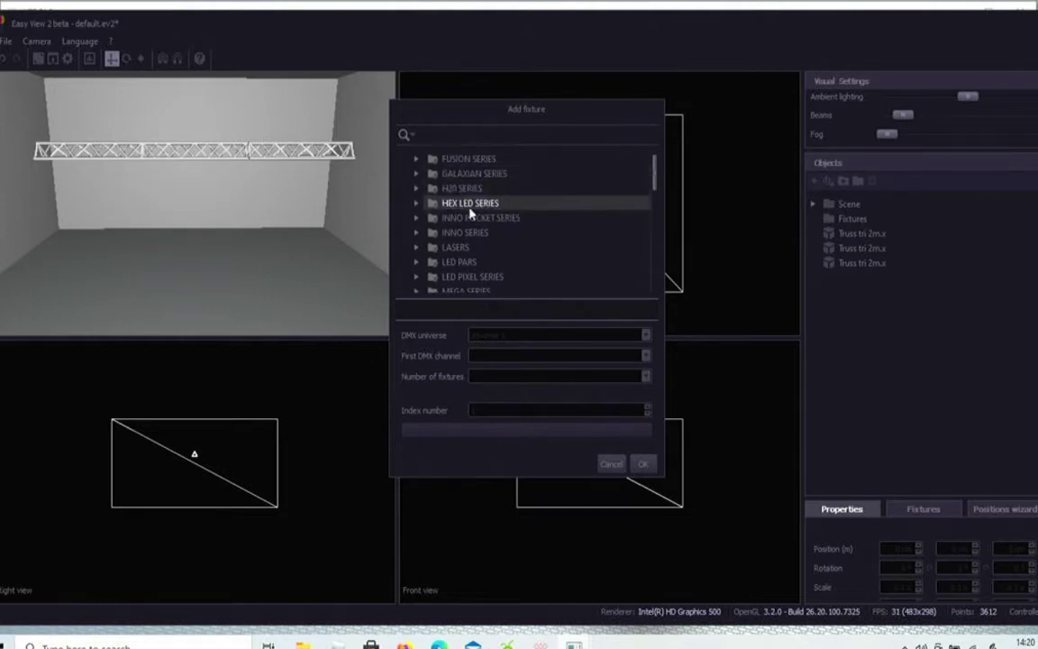
pyautogui.click(416, 218)
pyautogui.scroll(-3, 557, 221)
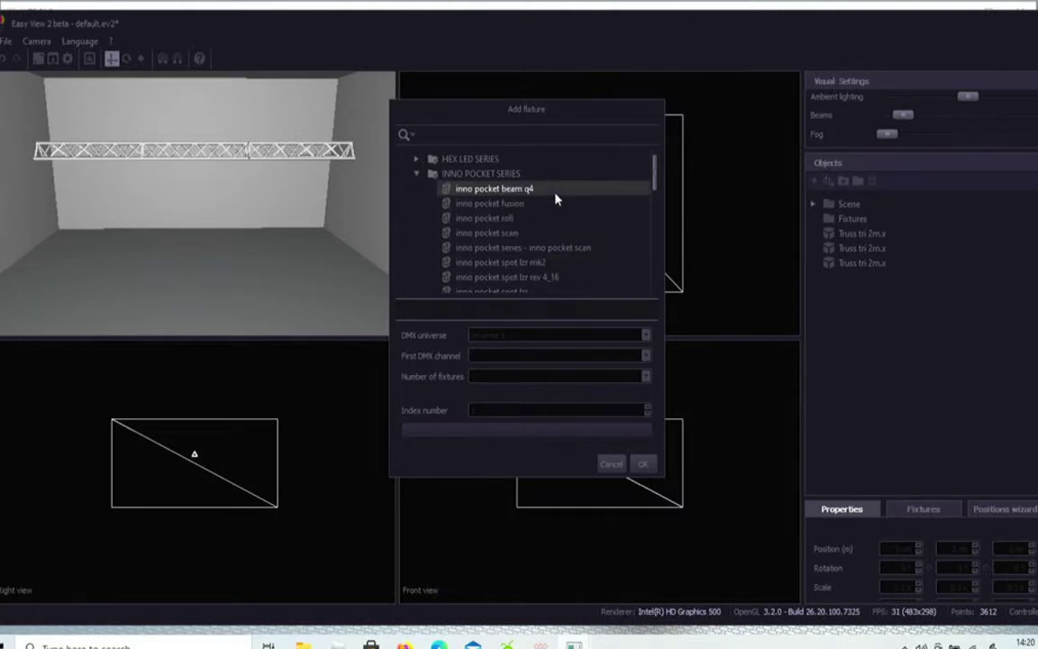
pyautogui.doubleClick(556, 197)
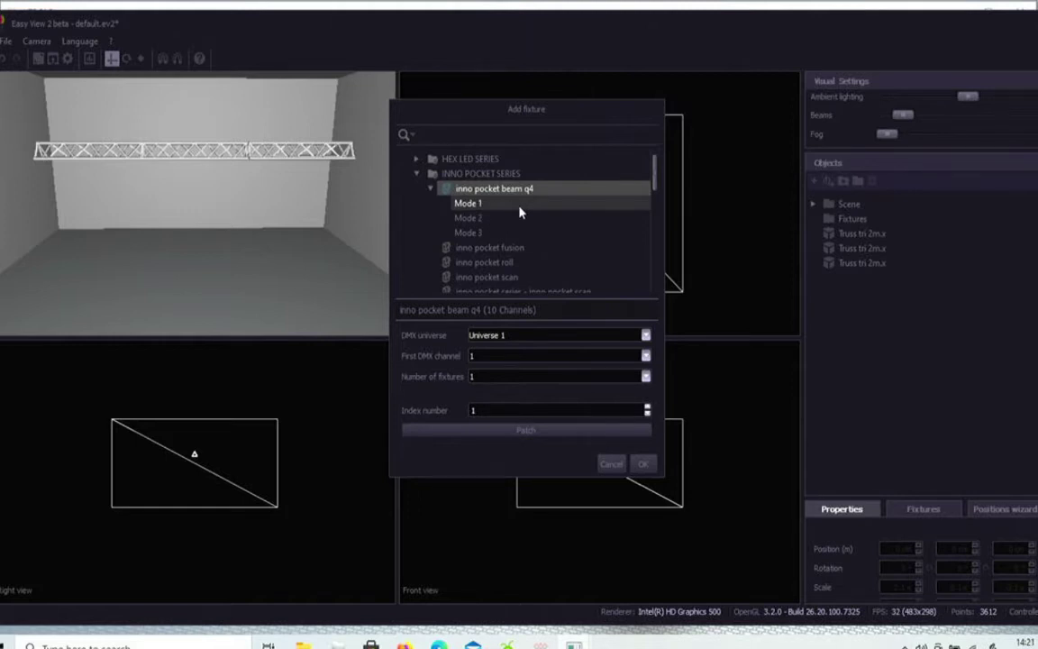
# Patch two inno pocket beam q4 fixtures in Mode 1 on Universe 1 from DMX channel 1 and close the fixture dialog
pyautogui.click(520, 211)
pyautogui.click(491, 206)
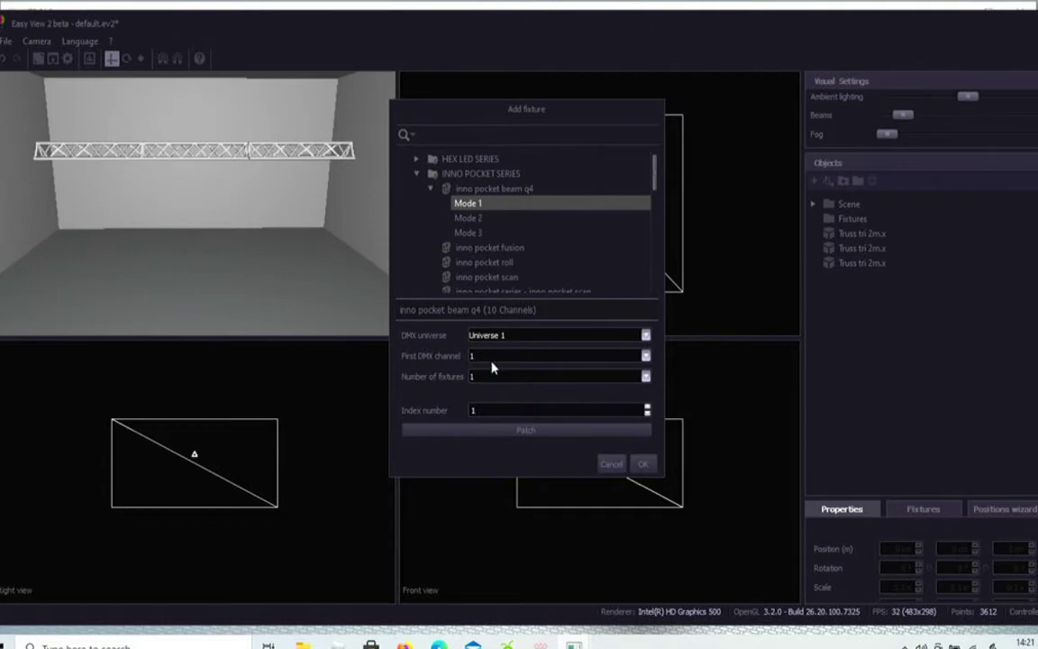
pyautogui.click(633, 382)
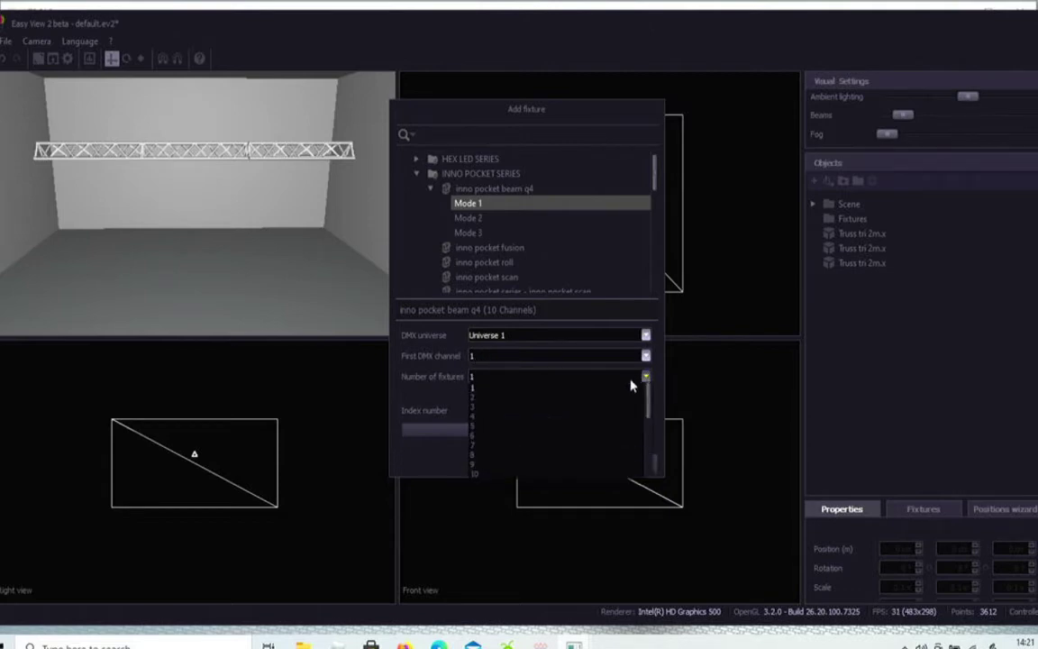
pyautogui.click(526, 397)
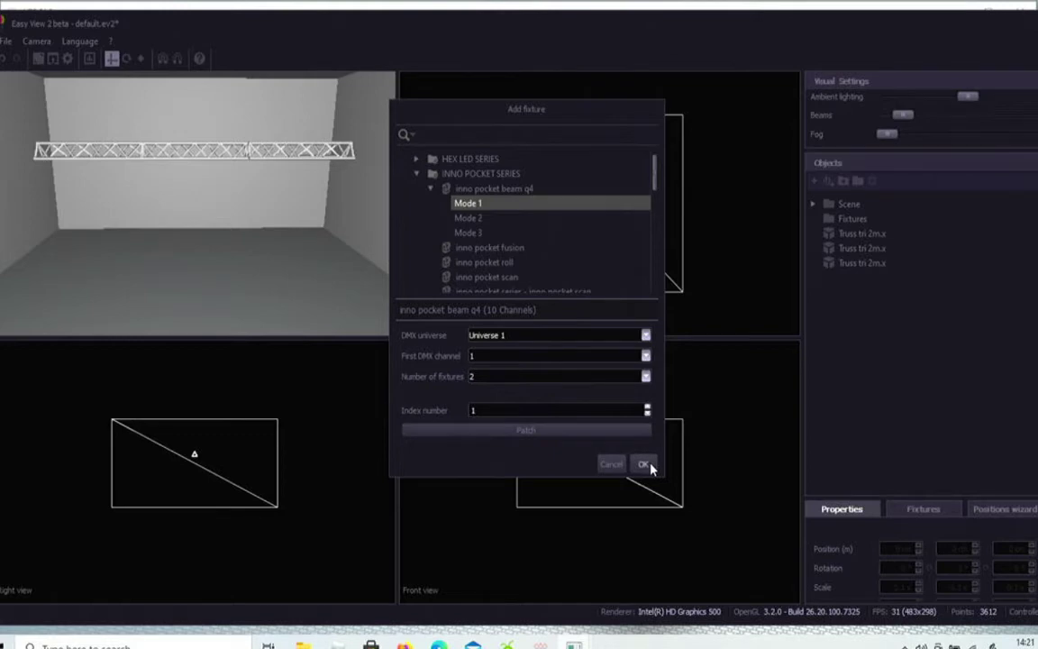
pyautogui.click(525, 431)
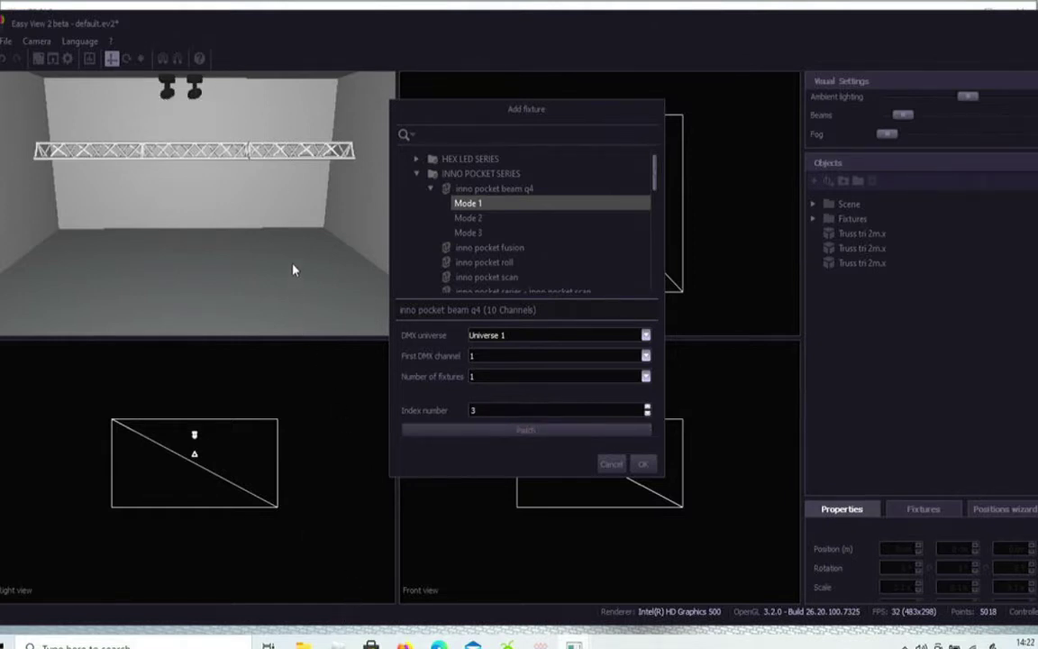
pyautogui.click(641, 465)
# Examine the position of the two new fixtures relative to the truss from several angles in the 3D view
pyautogui.scroll(3, 302, 276)
pyautogui.scroll(-5, 302, 277)
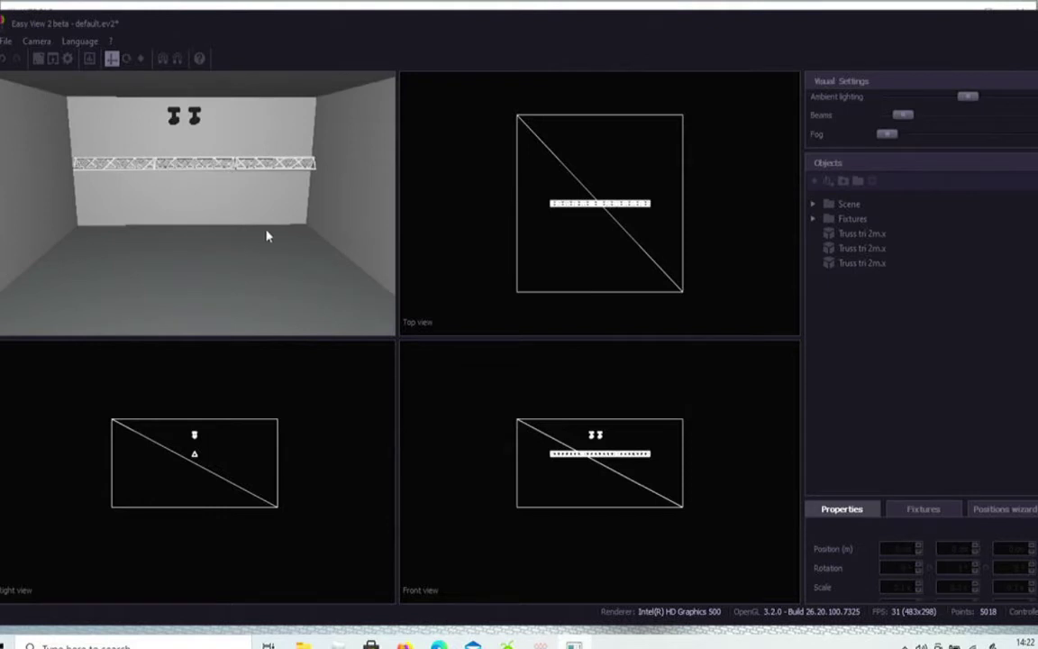
pyautogui.scroll(2, 267, 231)
pyautogui.scroll(-1, 239, 209)
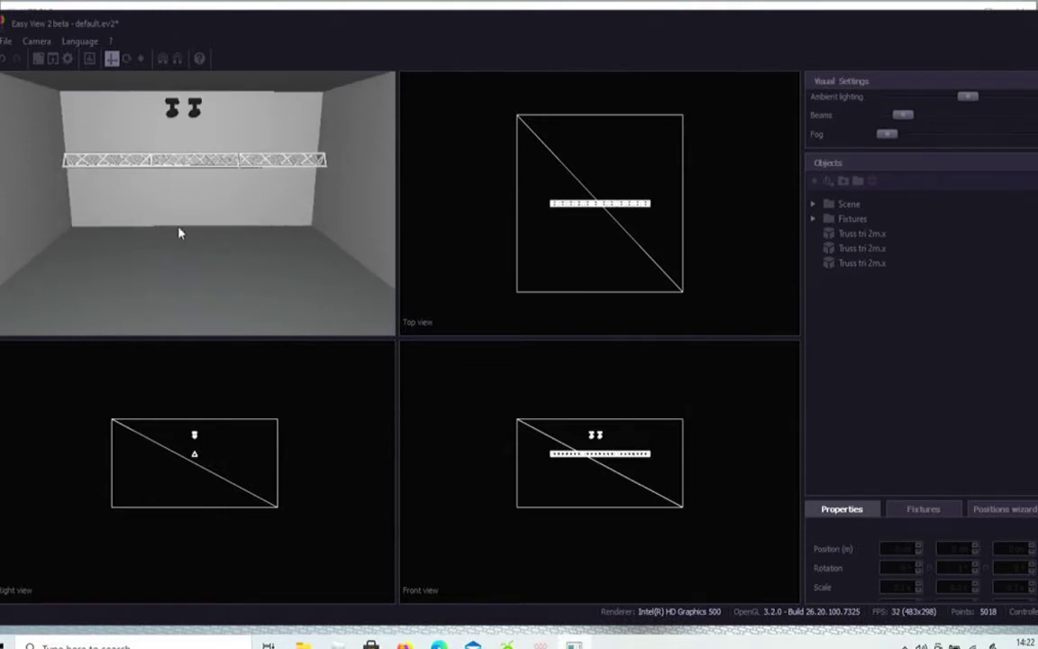
pyautogui.click(177, 109)
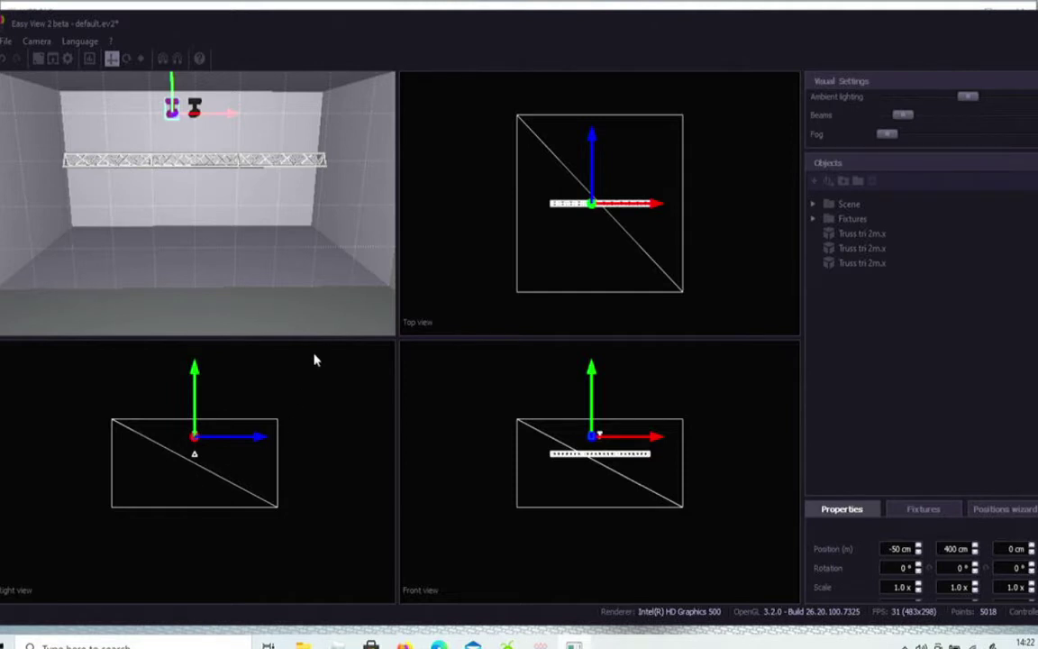
pyautogui.moveTo(357, 205); pyautogui.dragTo(311, 174)
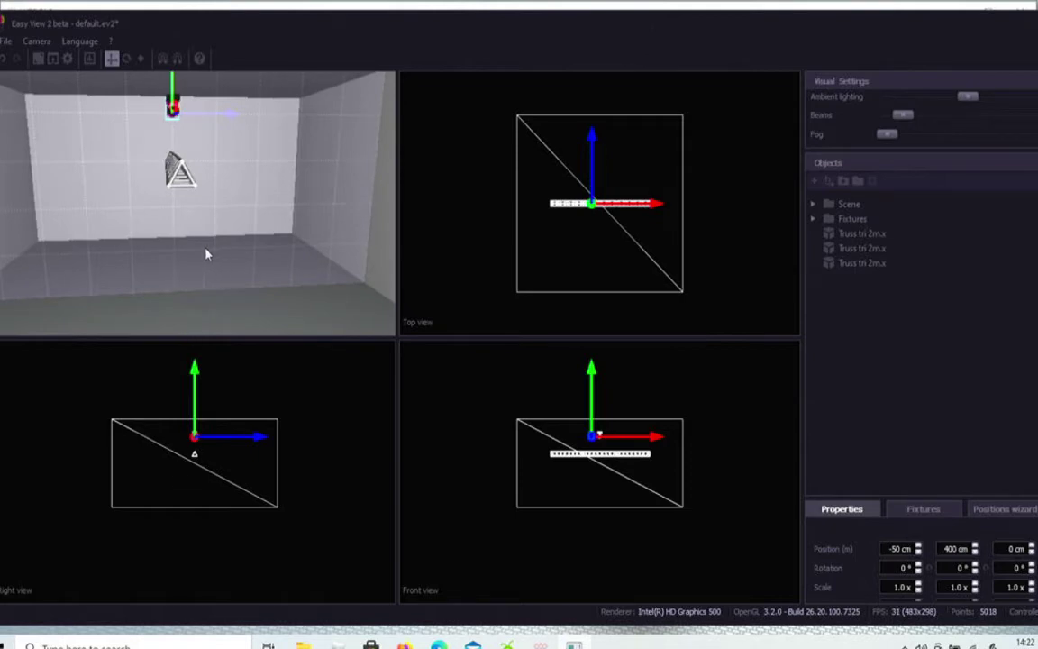
pyautogui.moveTo(194, 253); pyautogui.dragTo(316, 248)
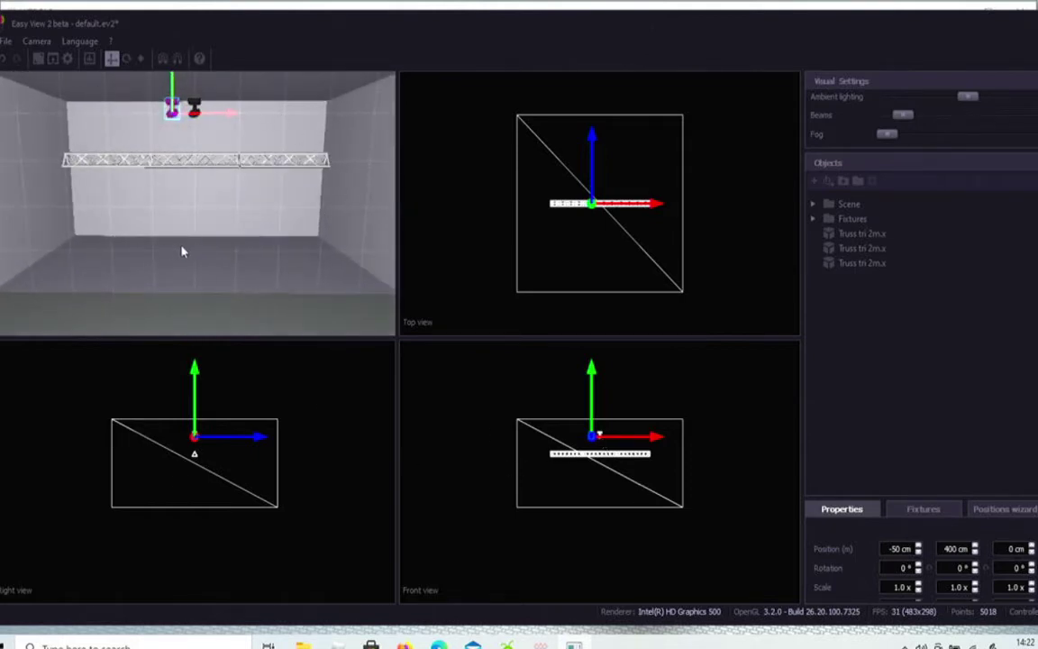
pyautogui.moveTo(225, 180); pyautogui.dragTo(248, 186)
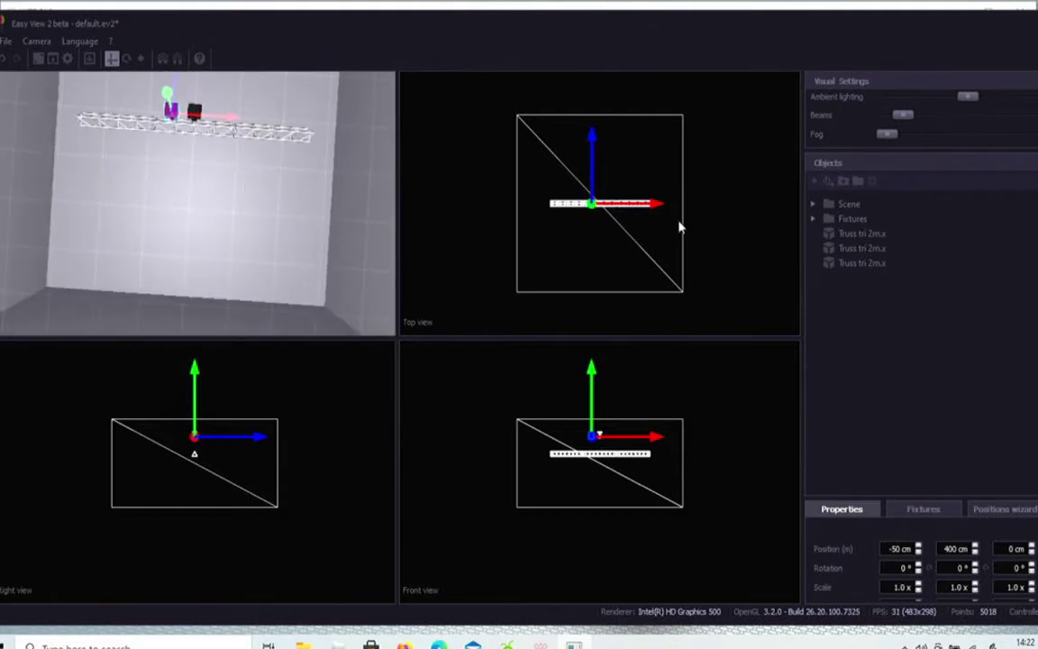
pyautogui.moveTo(200, 243); pyautogui.dragTo(200, 251)
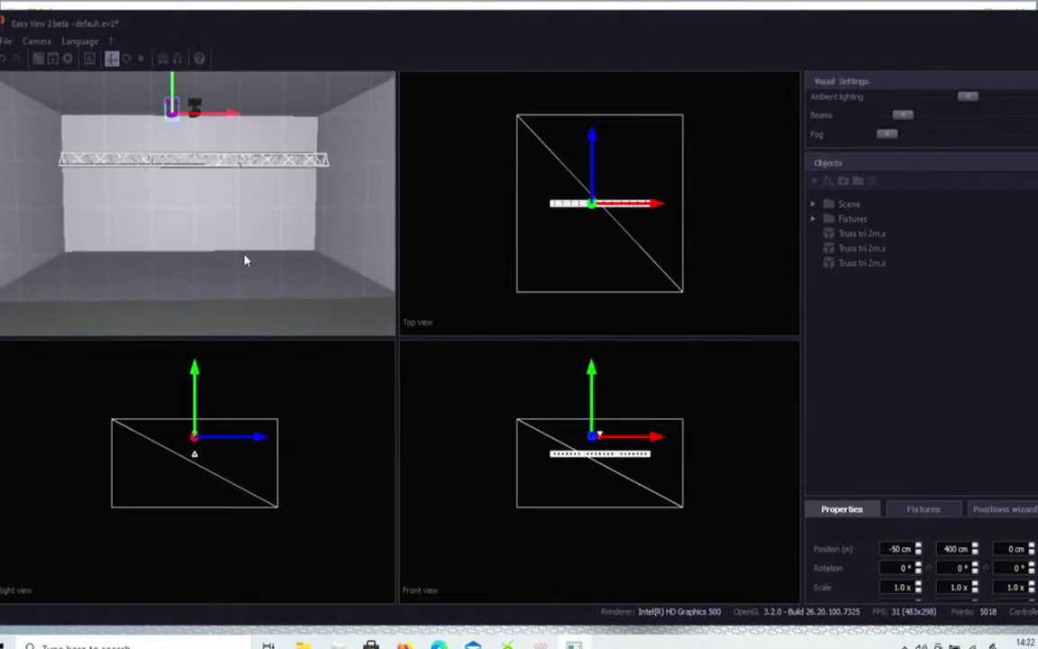
pyautogui.press('Escape')
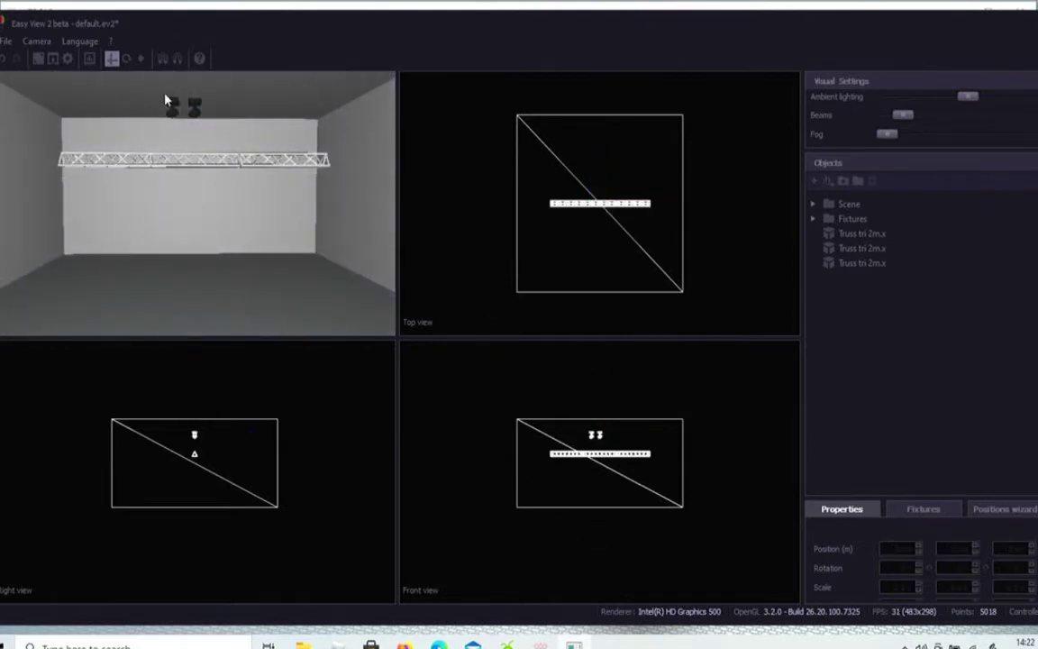
# Lower the fixture at X -50 cm until it hangs just beneath the truss, and deselect it
pyautogui.click(171, 113)
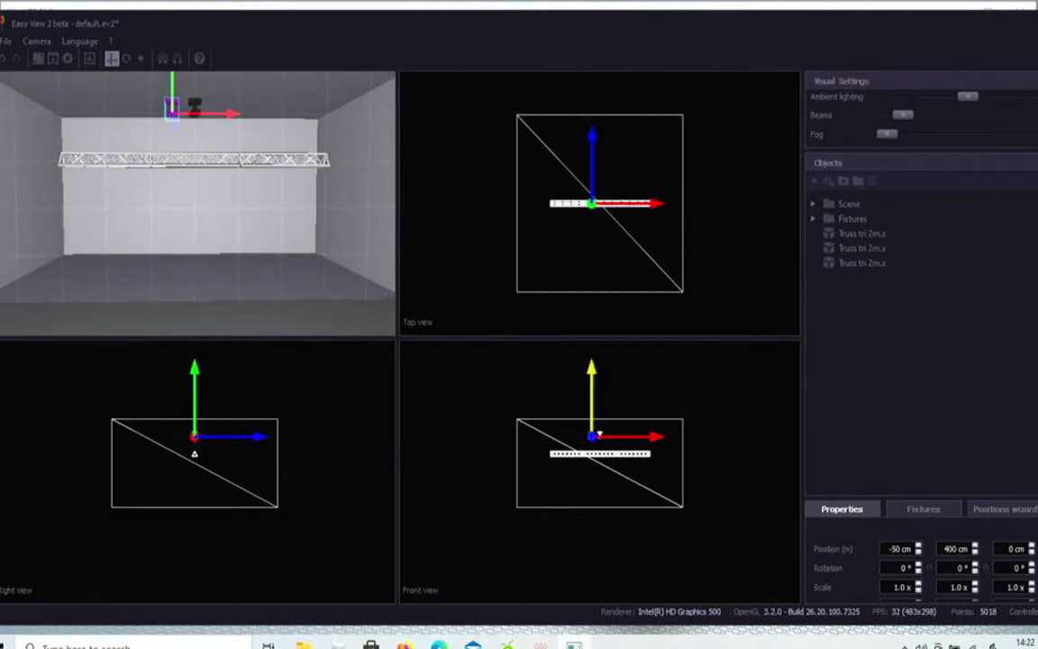
pyautogui.moveTo(598, 434); pyautogui.dragTo(598, 436)
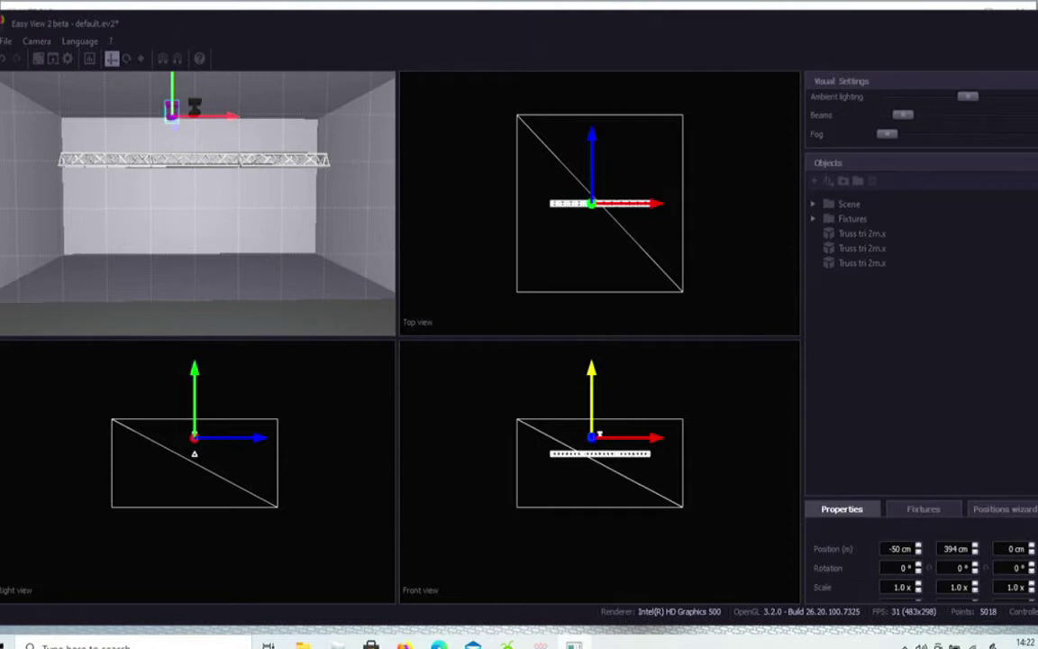
pyautogui.moveTo(598, 434); pyautogui.dragTo(598, 434)
pyautogui.click(338, 185)
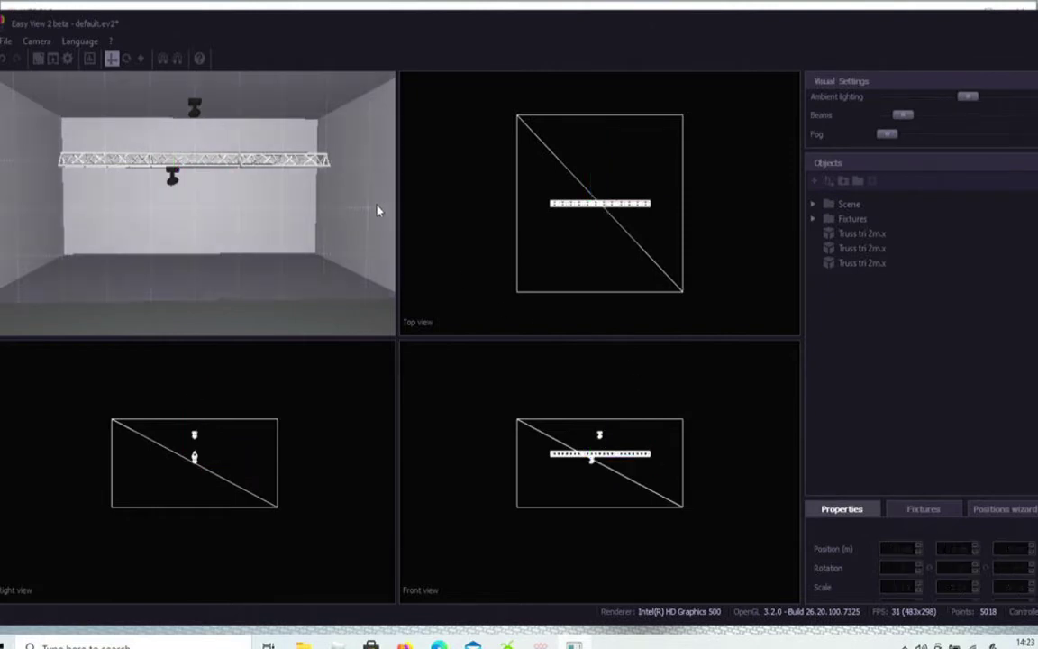
pyautogui.moveTo(338, 185)
pyautogui.mouseDown()
pyautogui.moveTo(270, 181)
pyautogui.moveTo(298, 153)
pyautogui.moveTo(253, 190)
pyautogui.moveTo(333, 185)
pyautogui.moveTo(324, 185)
pyautogui.mouseUp()
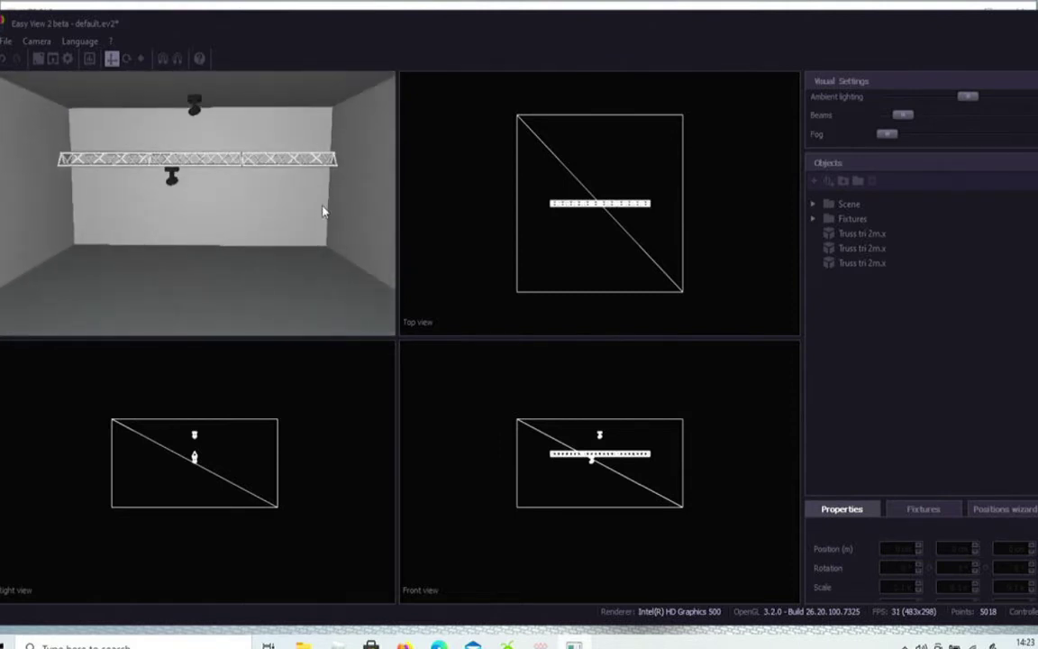
# Move the other fixture, still above the truss, along Z to about 71 cm
pyautogui.click(195, 104)
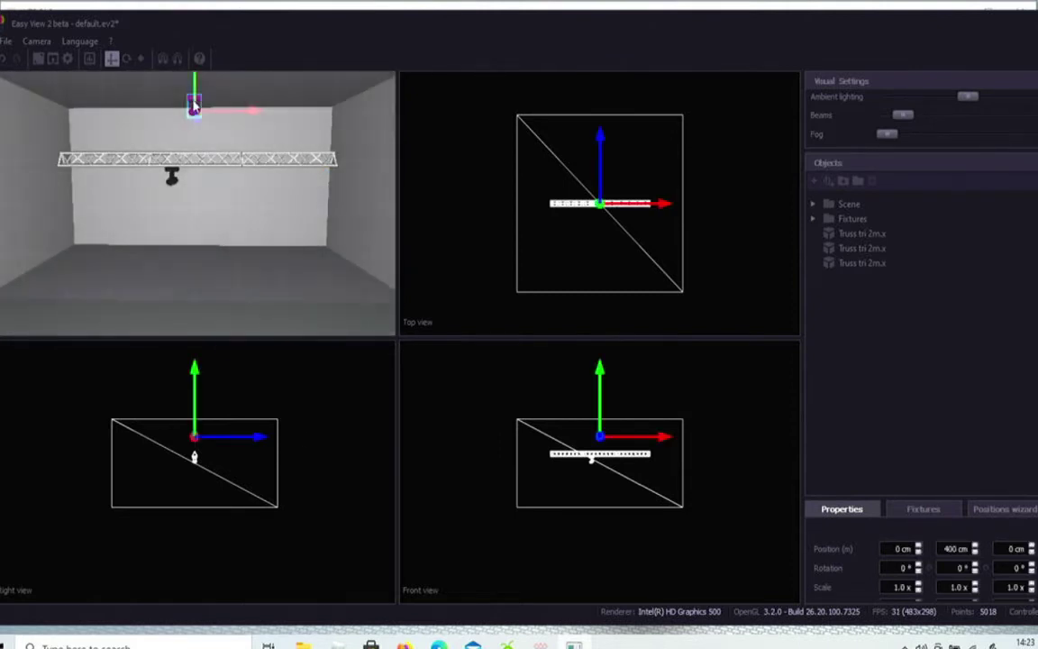
pyautogui.moveTo(348, 261); pyautogui.dragTo(297, 260)
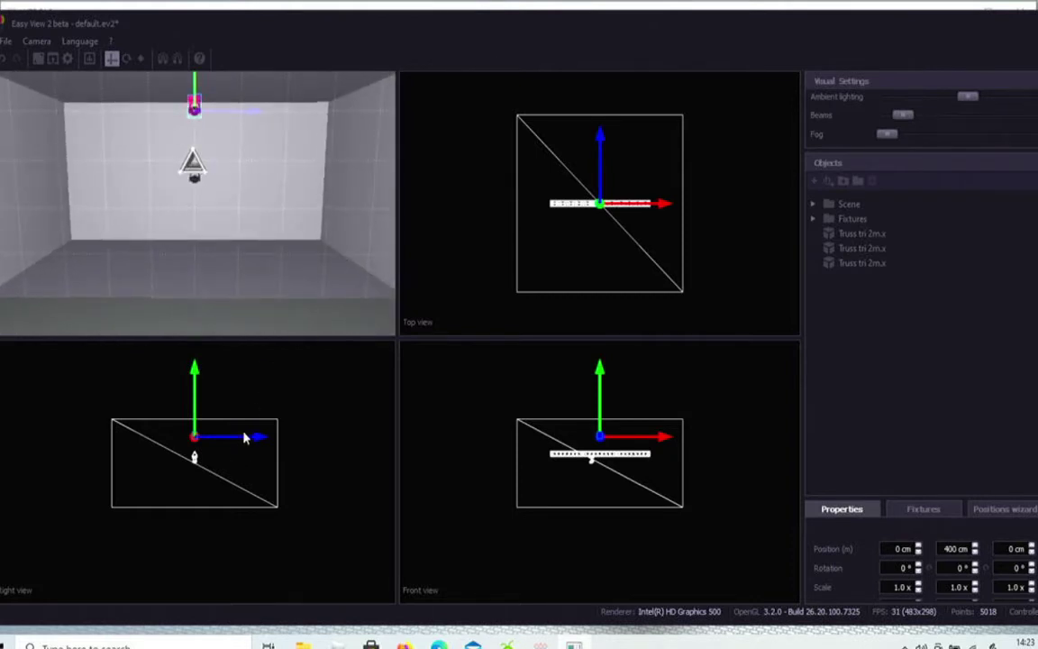
pyautogui.moveTo(236, 436); pyautogui.dragTo(223, 436)
pyautogui.moveTo(240, 303); pyautogui.dragTo(203, 243)
pyautogui.moveTo(230, 436); pyautogui.dragTo(257, 436)
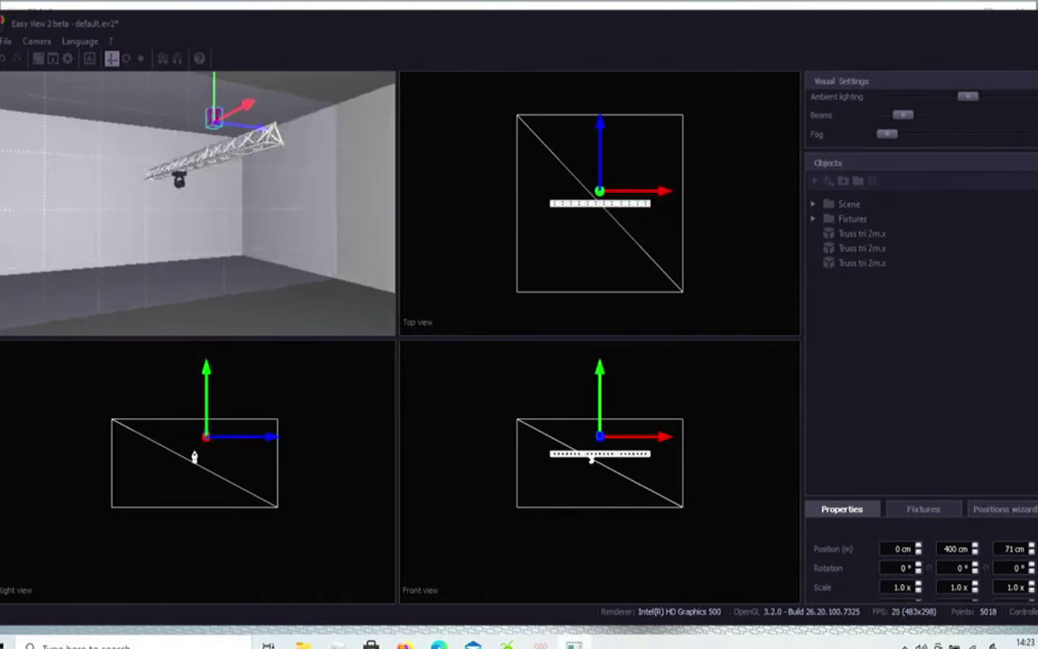
# Move the fixture above the truss to about Z 7 cm and lower it to about Y 260 cm, just beneath the truss
pyautogui.moveTo(199, 270); pyautogui.dragTo(284, 318)
pyautogui.moveTo(267, 441)
pyautogui.mouseDown()
pyautogui.moveTo(210, 438)
pyautogui.moveTo(255, 438)
pyautogui.mouseUp()
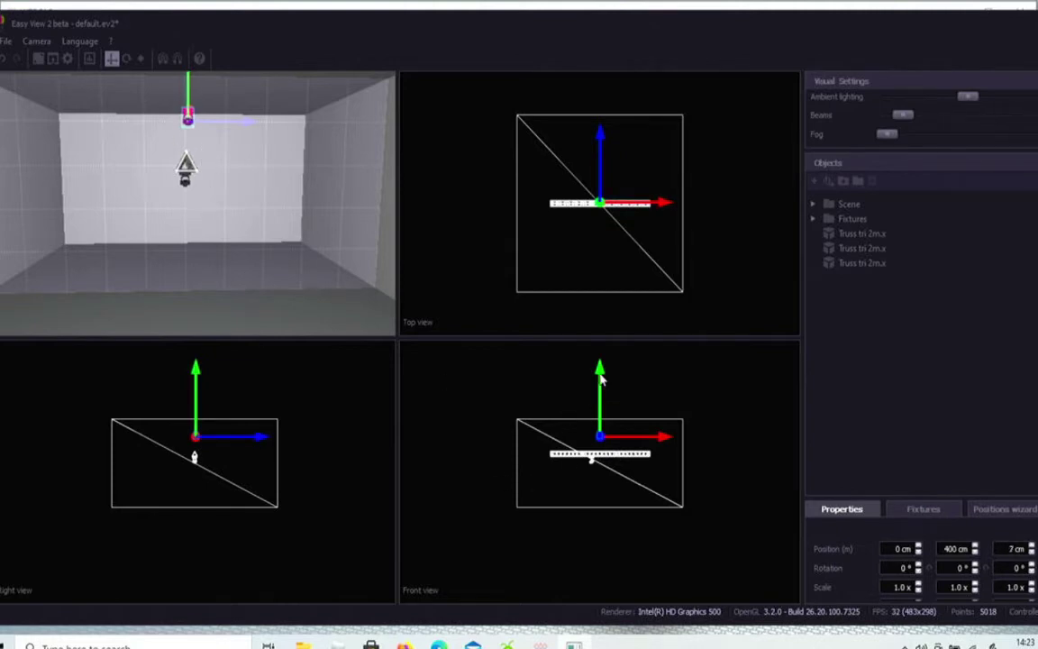
pyautogui.moveTo(590, 458); pyautogui.dragTo(602, 380)
pyautogui.moveTo(306, 203); pyautogui.dragTo(216, 207, button='middle')
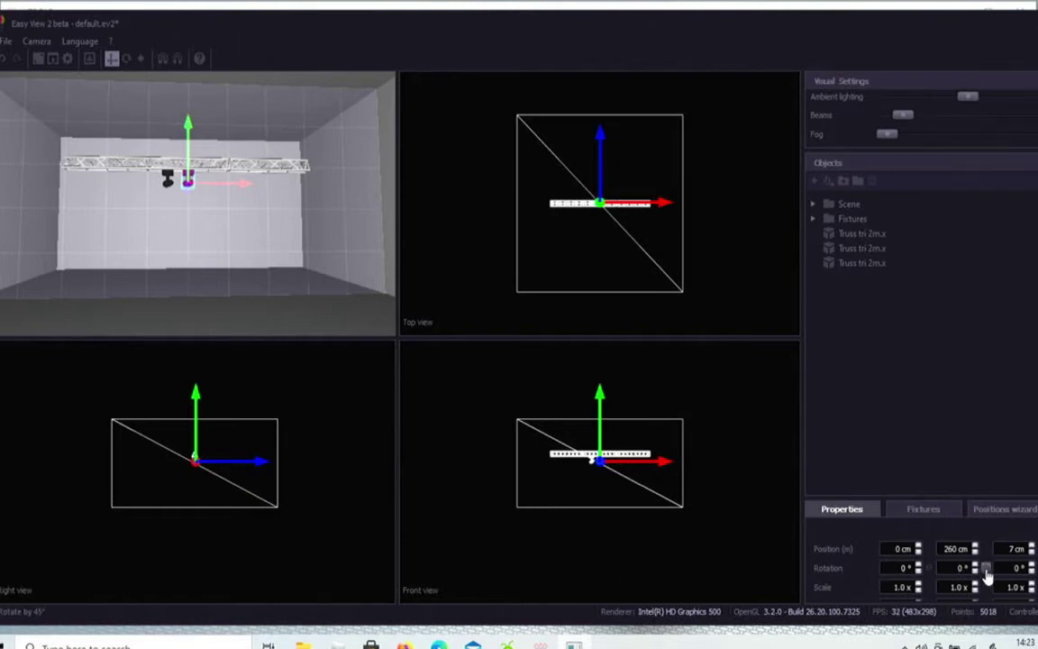
# Rotate both moving-head fixtures under the truss to 90° about the Y axis
pyautogui.click(986, 571)
pyautogui.scroll(10, 242, 235)
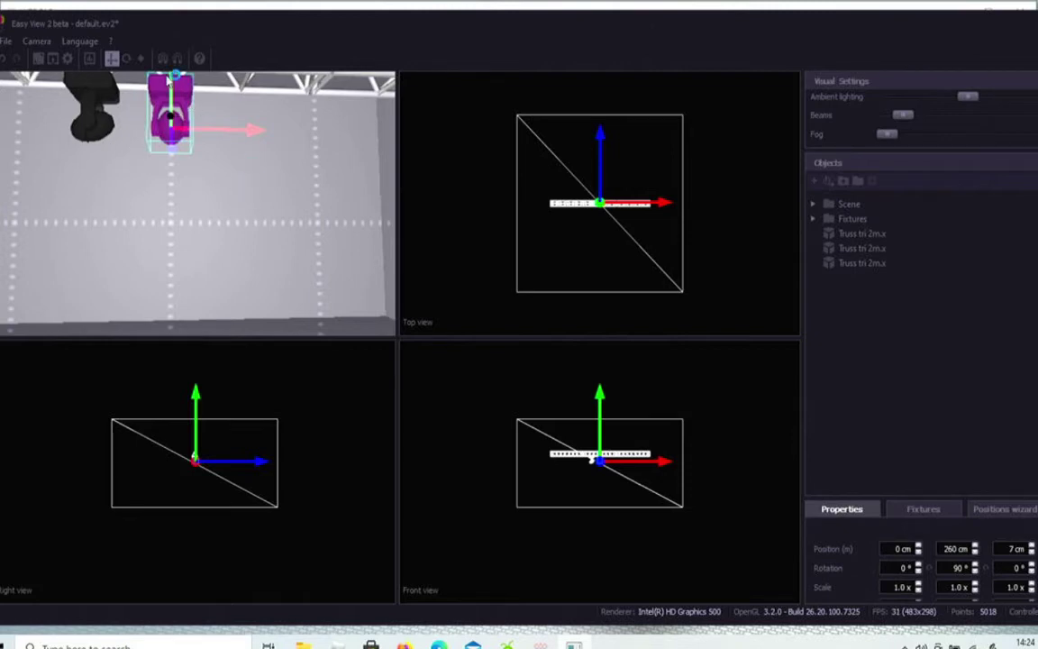
pyautogui.click(86, 102)
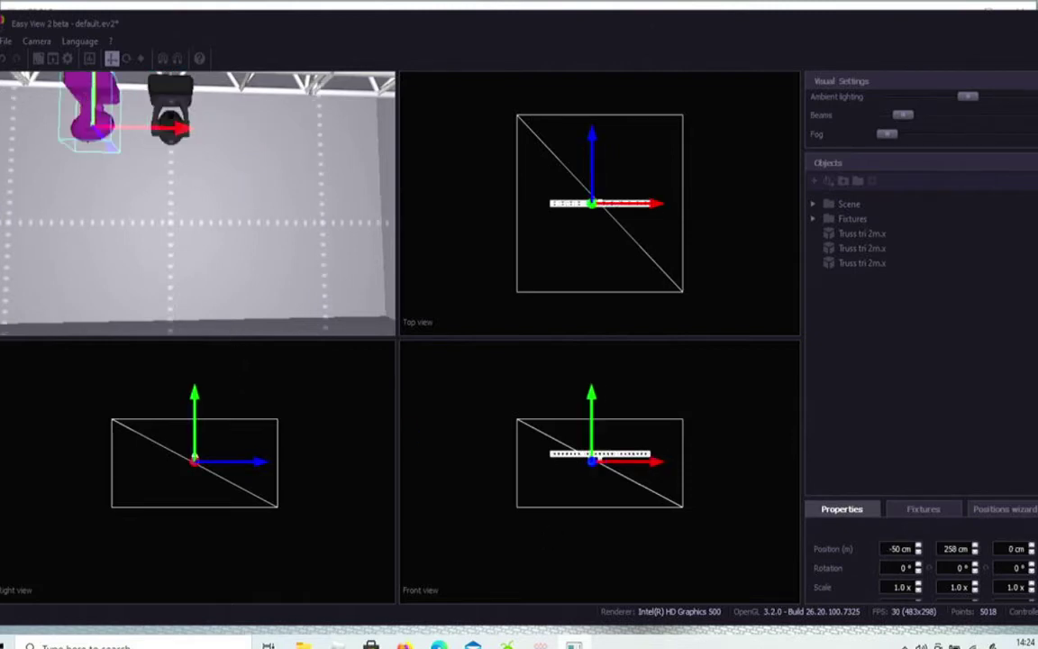
pyautogui.click(986, 571)
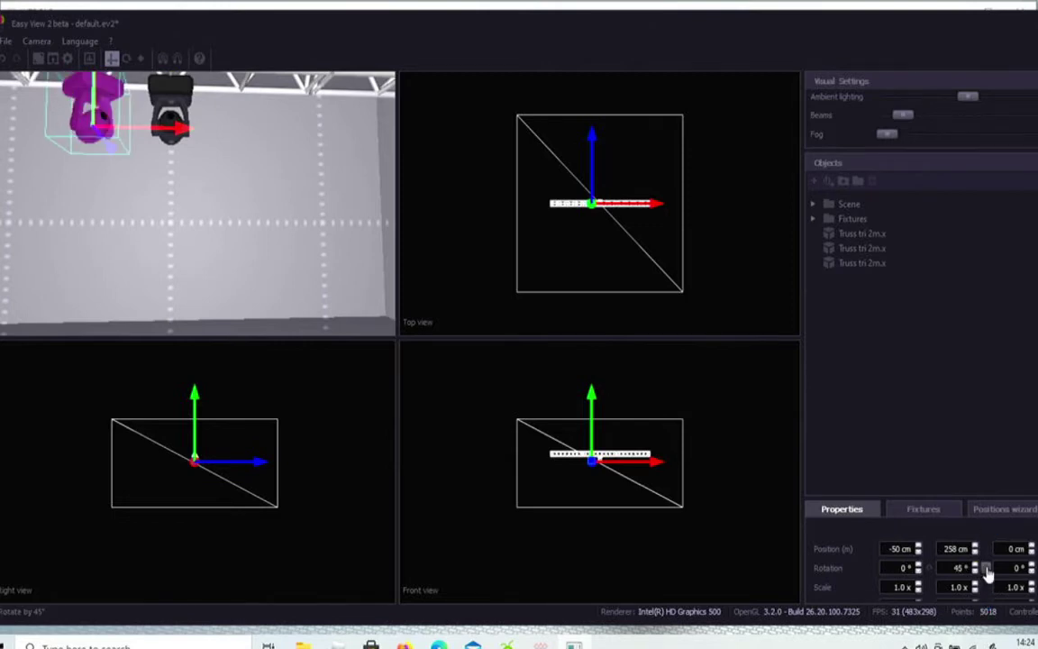
pyautogui.click(987, 572)
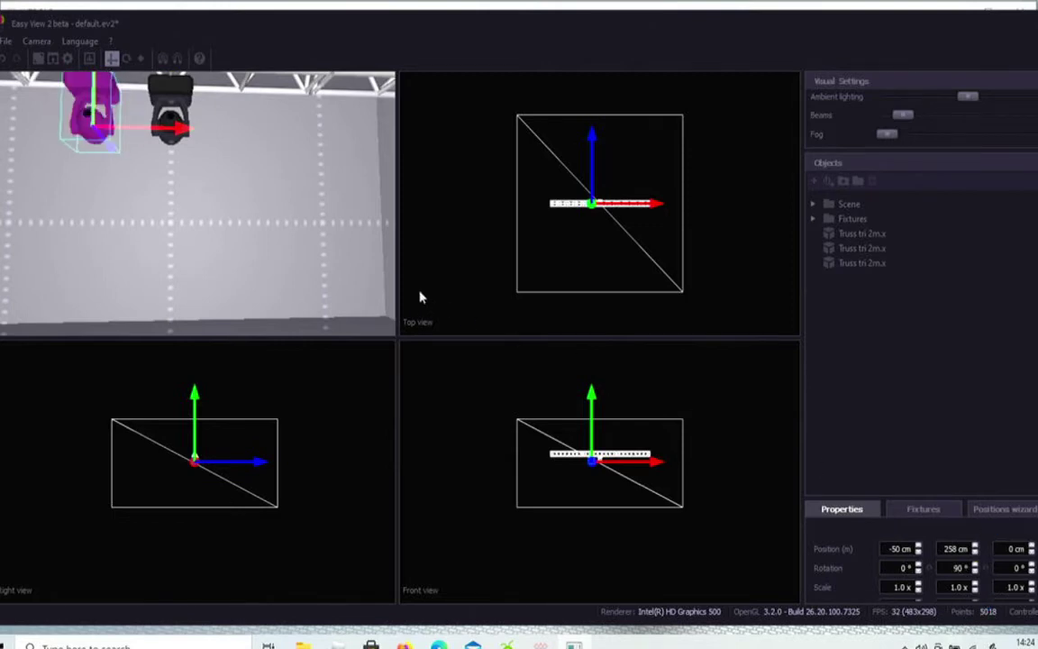
# Check the patch settings of inno pocket beam q4.2, deselect it, and examine the two beams beneath the truss in the 3D view
pyautogui.scroll(4, 319, 228)
pyautogui.scroll(-4, 325, 229)
pyautogui.moveTo(327, 230); pyautogui.dragTo(244, 221)
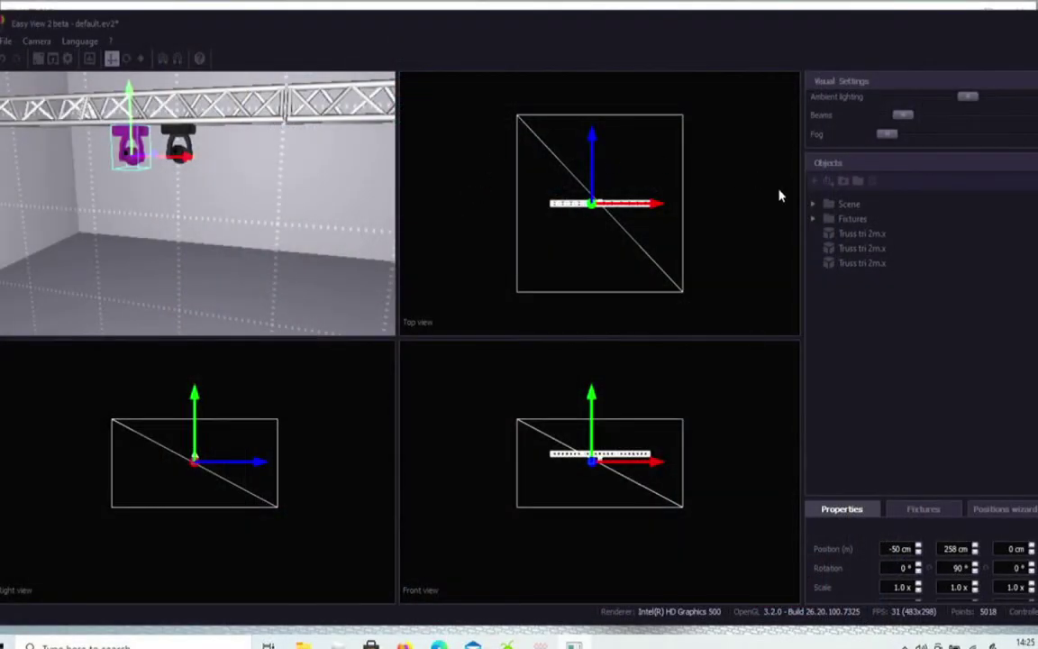
pyautogui.click(812, 220)
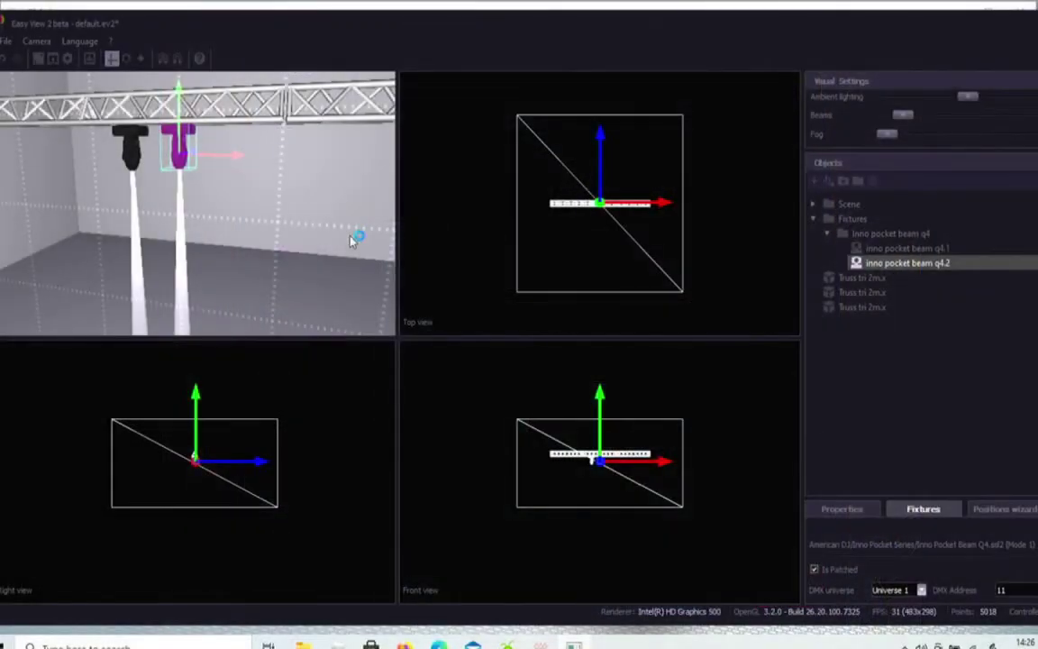
pyautogui.click(353, 241)
pyautogui.scroll(5, 303, 219)
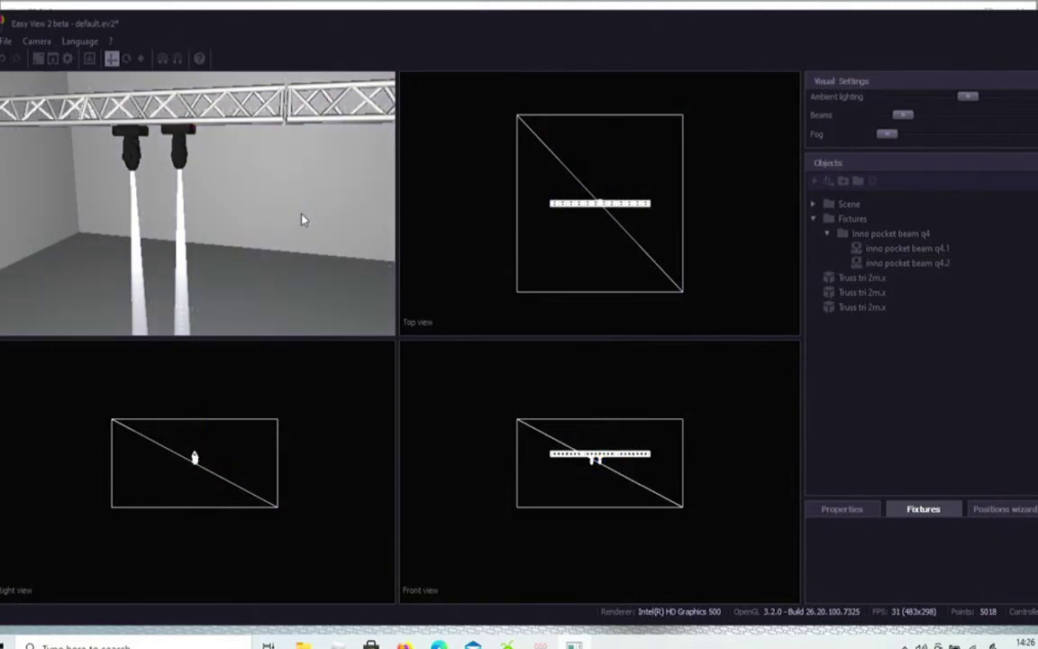
pyautogui.scroll(-5, 303, 219)
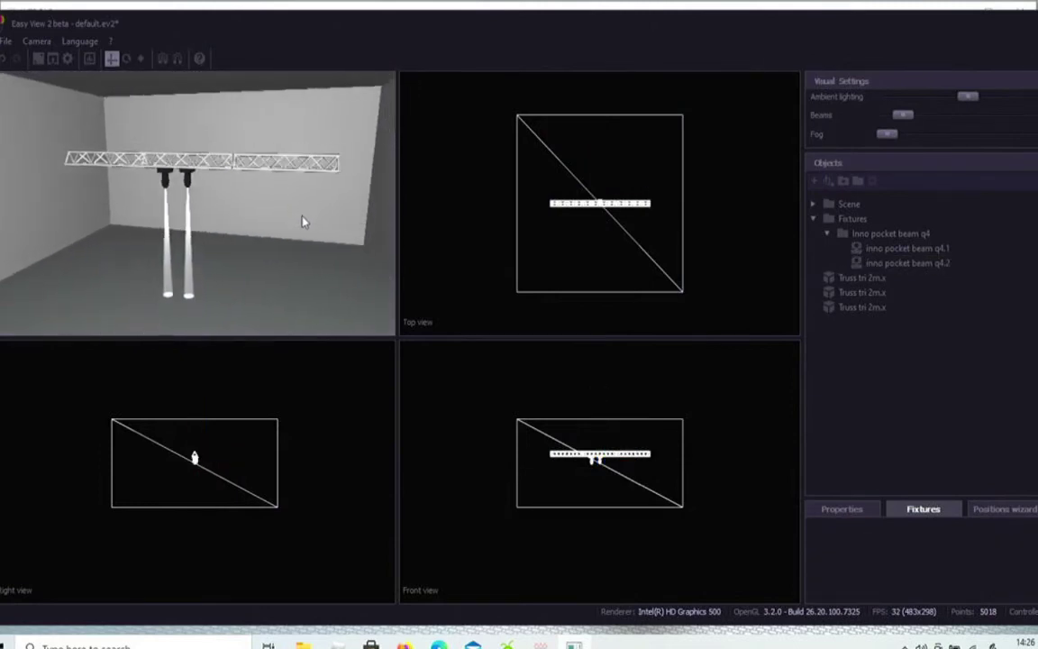
pyautogui.scroll(1, 302, 222)
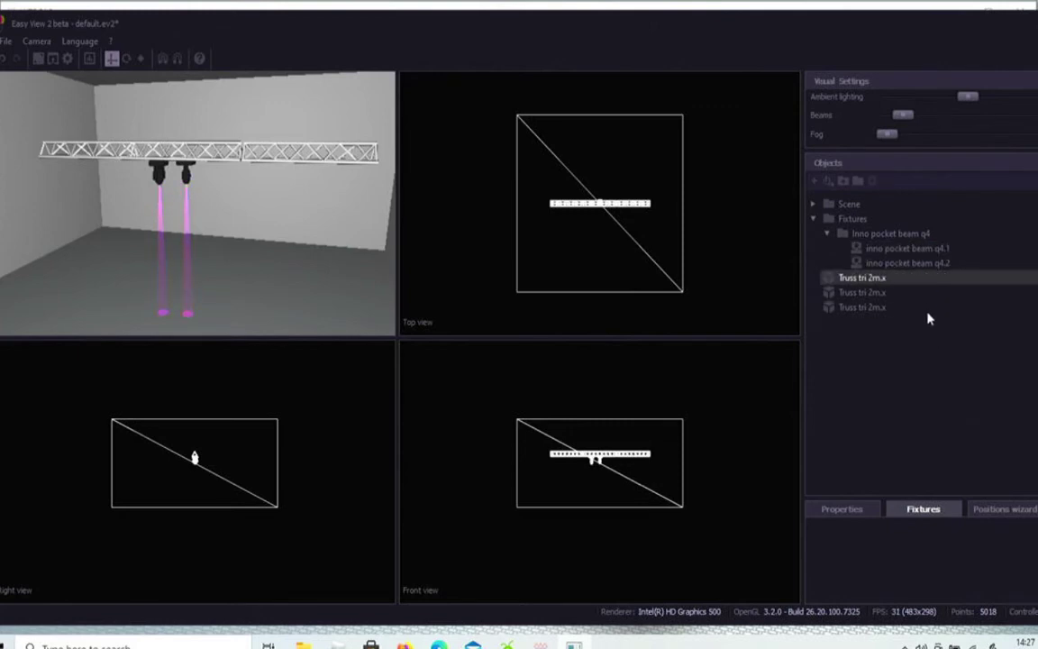
# Collapse and re-expand the Fixtures folder and its inno pocket beam q4 group to review the fixture entries
pyautogui.click(825, 232)
pyautogui.click(814, 218)
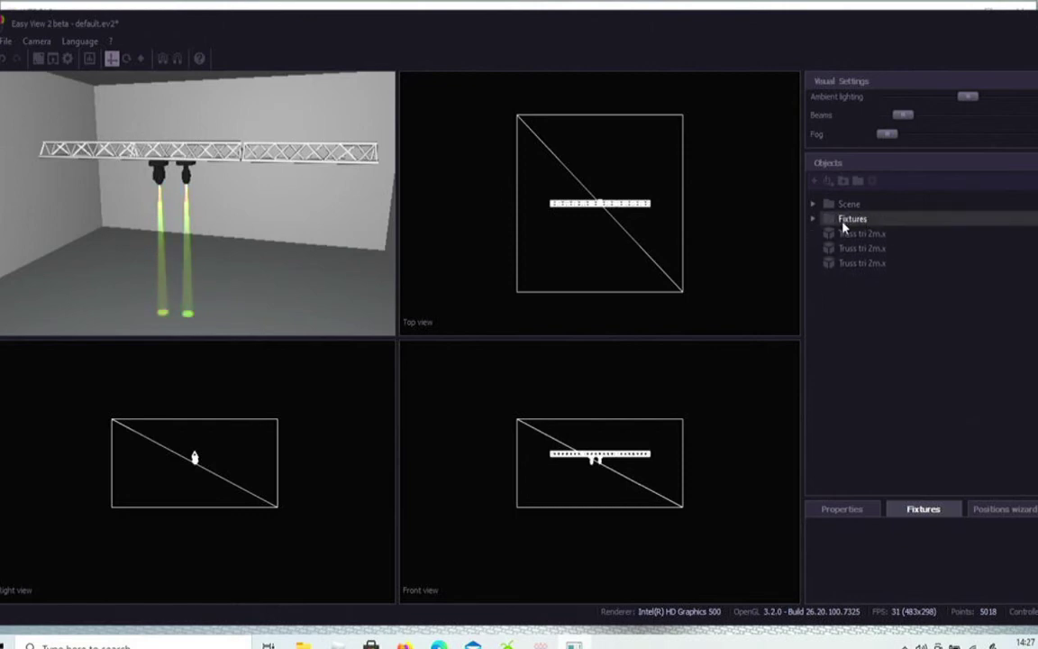
pyautogui.click(813, 219)
pyautogui.click(827, 234)
pyautogui.click(905, 248)
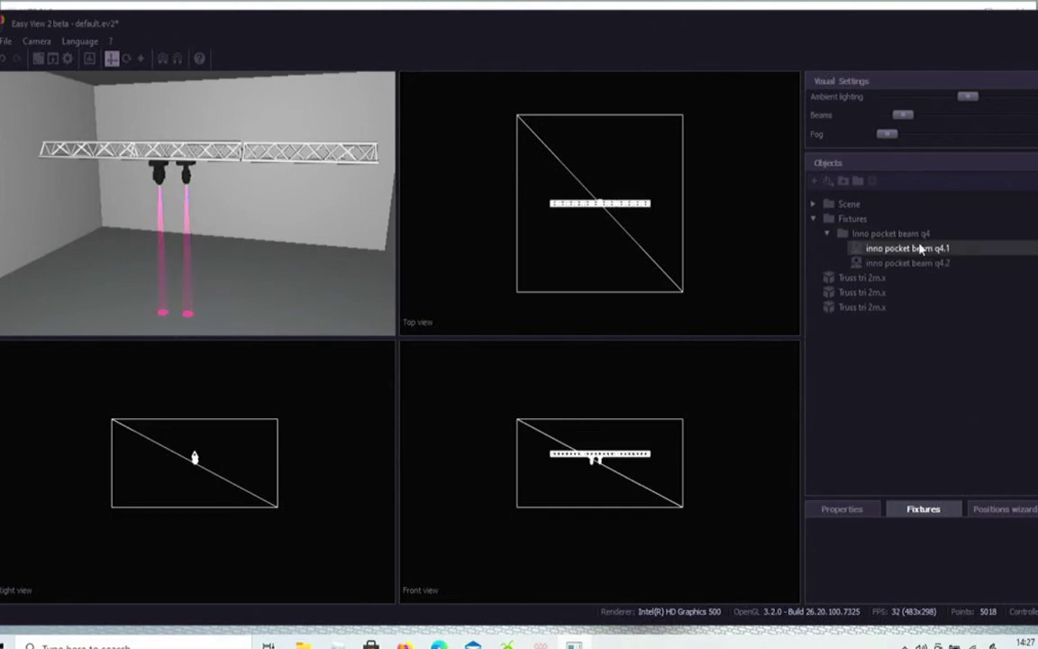
pyautogui.press('Delete')
pyautogui.click(826, 235)
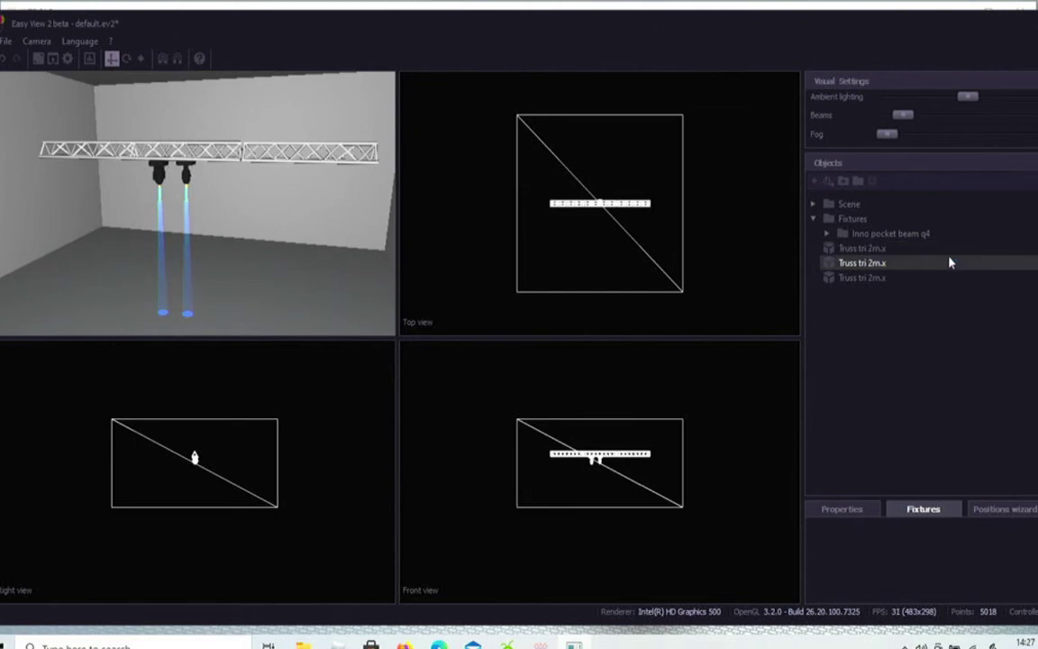
pyautogui.click(826, 234)
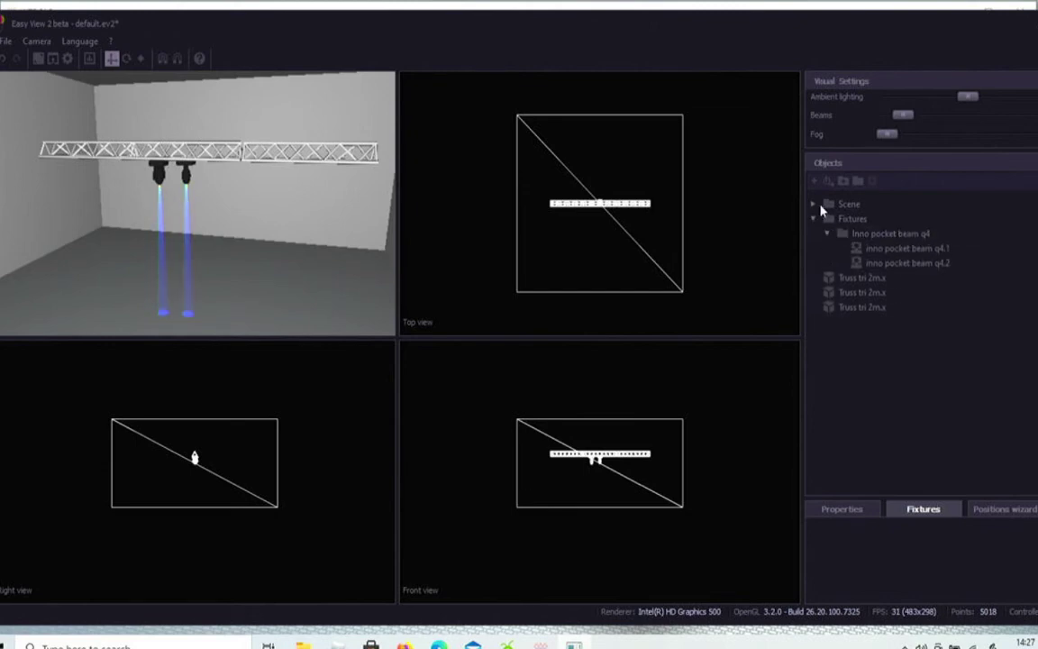
# Review the DMX patch of both inno pocket beam q4 fixtures, plus the positions wizard and properties of the second one
pyautogui.click(922, 258)
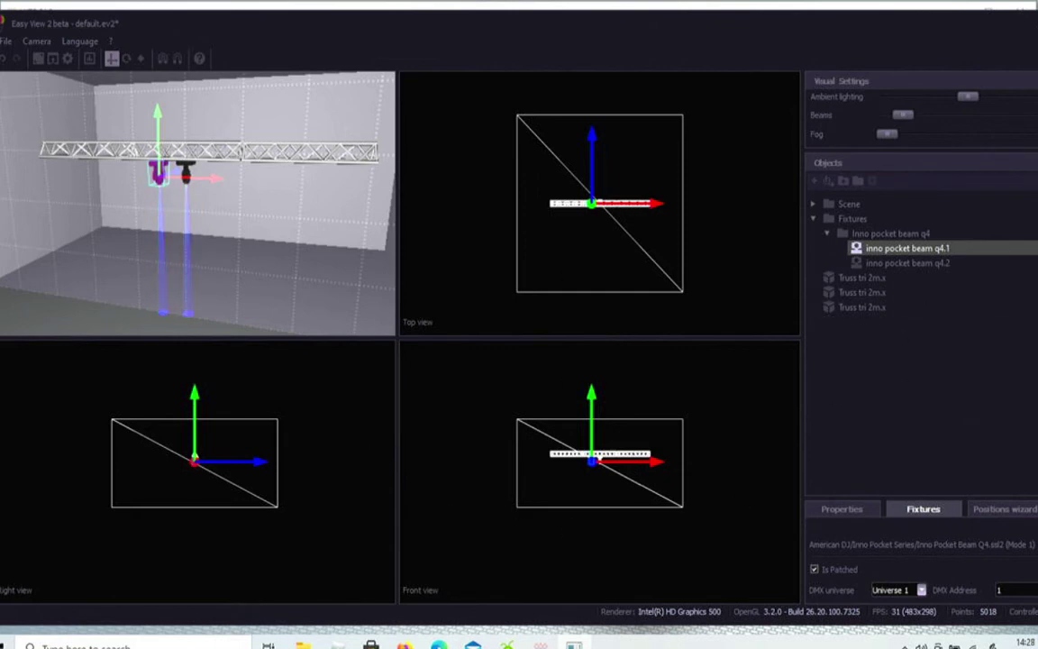
pyautogui.scroll(-1, 1026, 549)
pyautogui.click(842, 509)
pyautogui.click(923, 509)
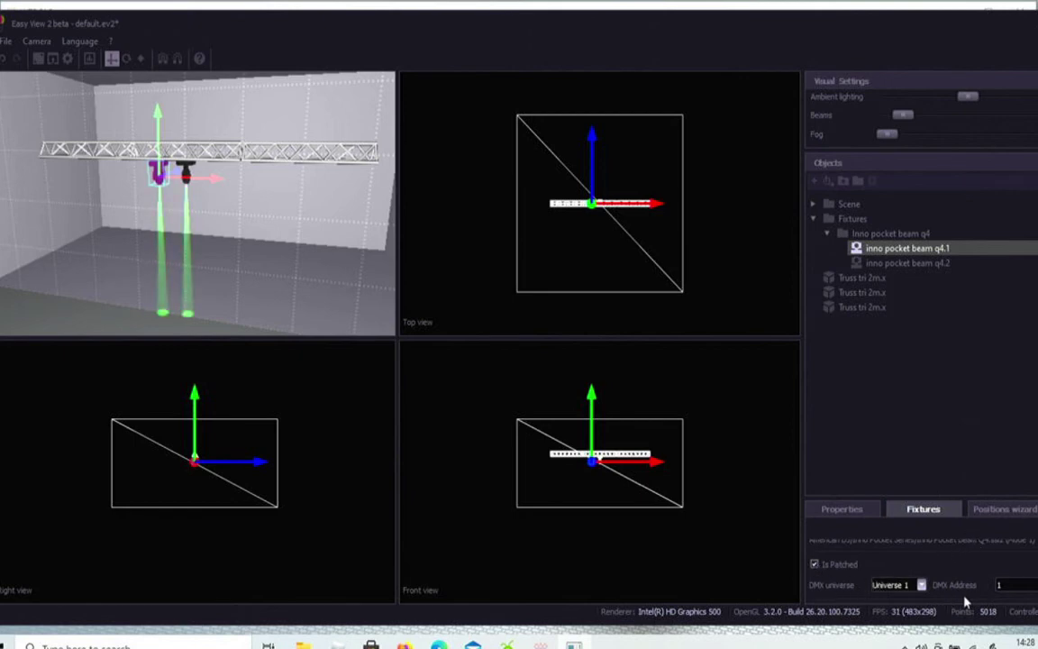
pyautogui.click(935, 263)
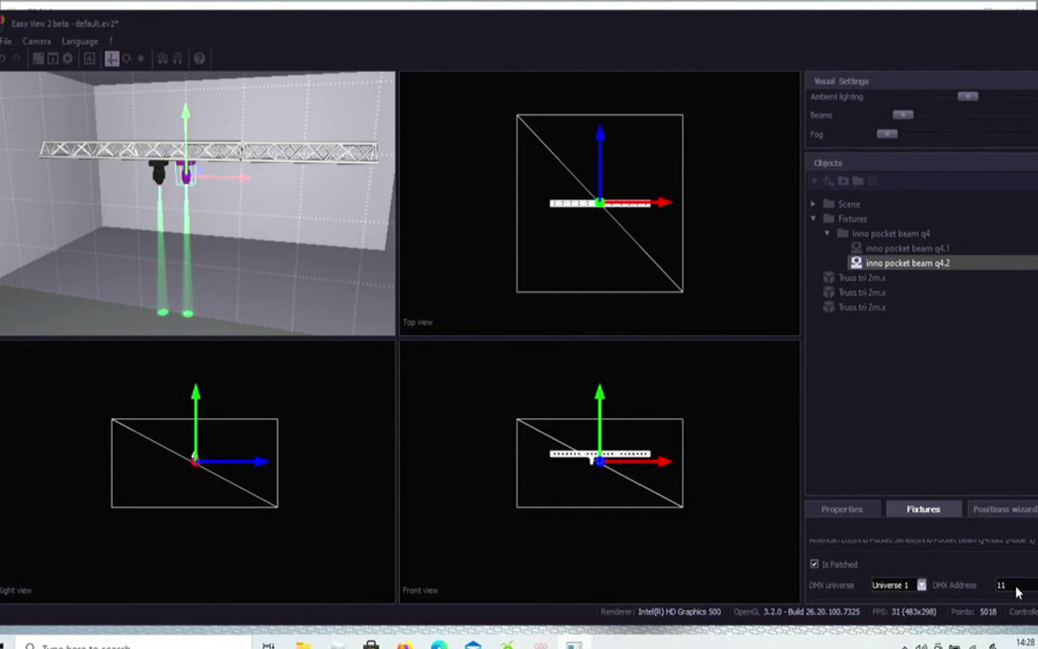
pyautogui.click(1006, 512)
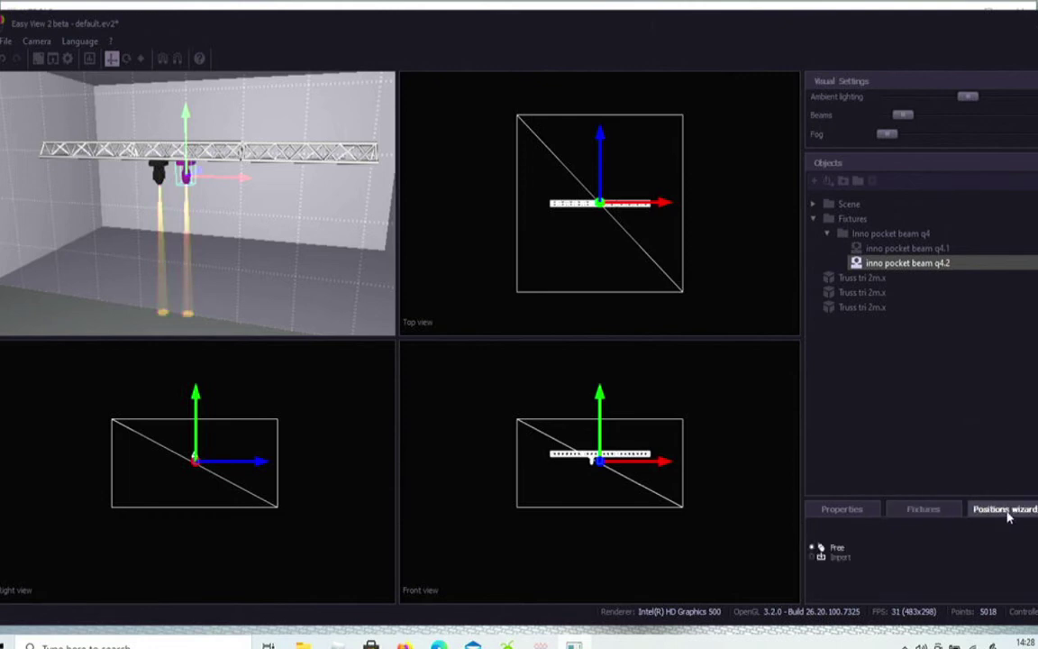
pyautogui.click(843, 514)
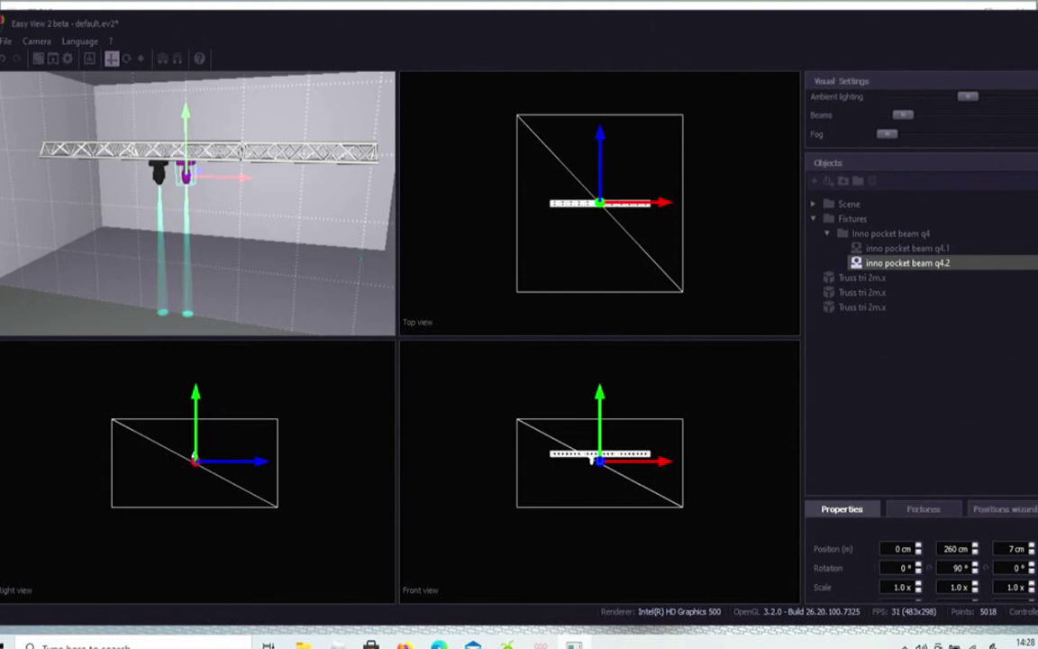
pyautogui.scroll(3, 919, 559)
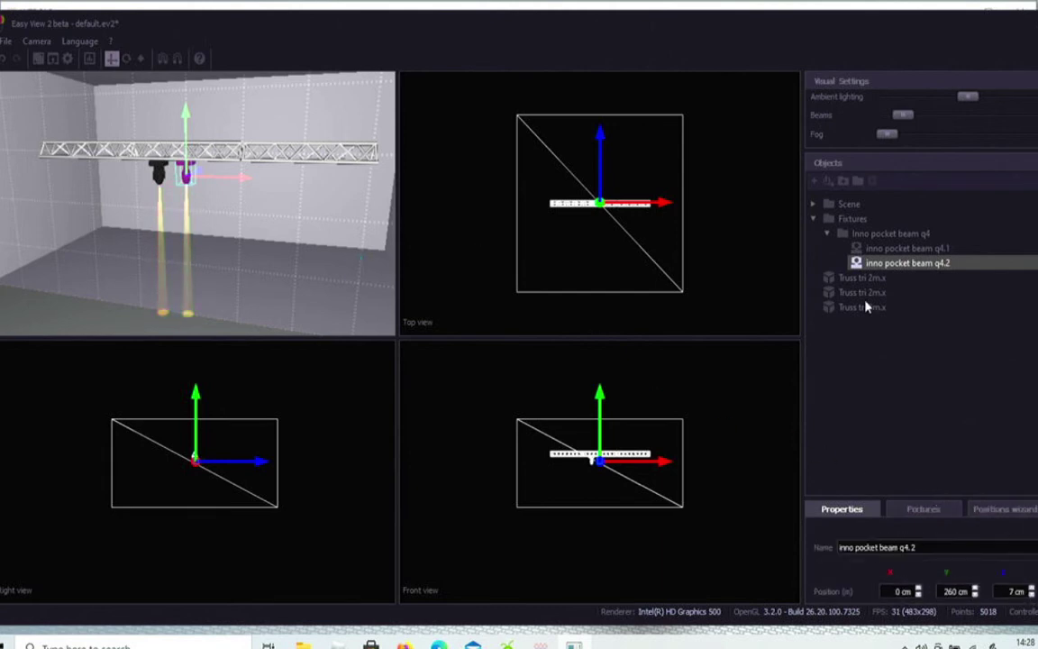
# Add the 3D object Big table.x from the library's Decorative objects, Furniture, Tables folder
pyautogui.click(814, 185)
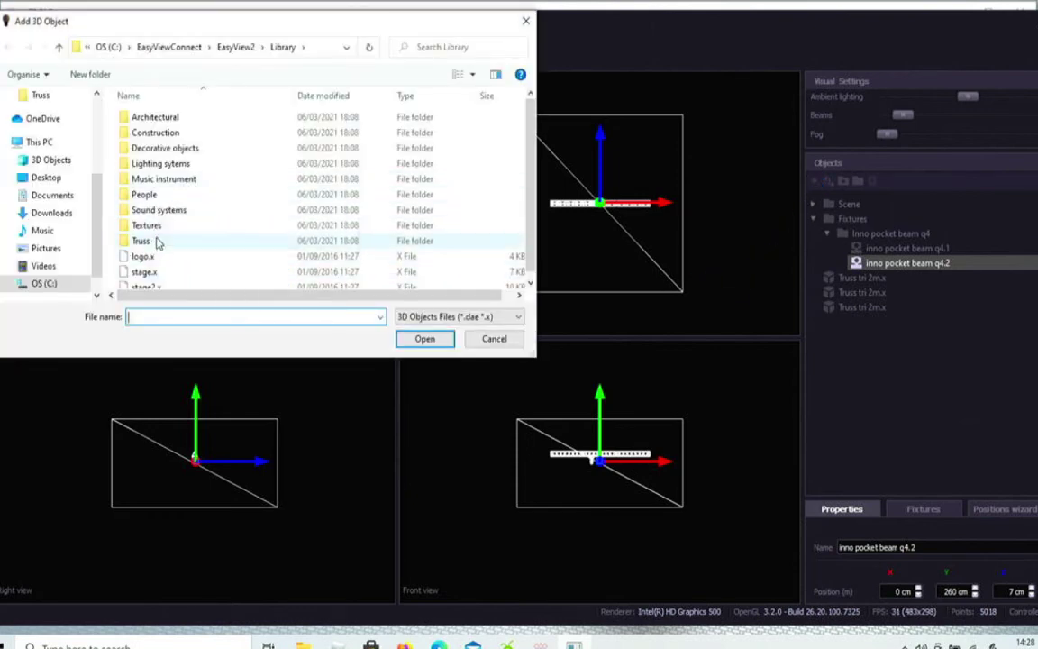
pyautogui.click(178, 151)
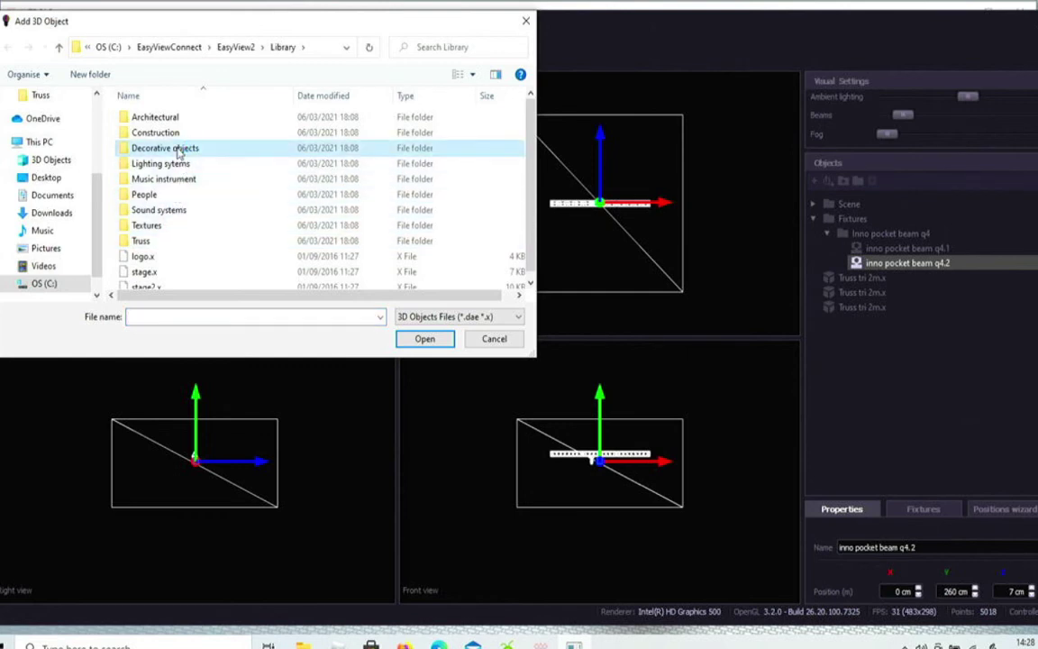
pyautogui.doubleClick(138, 149)
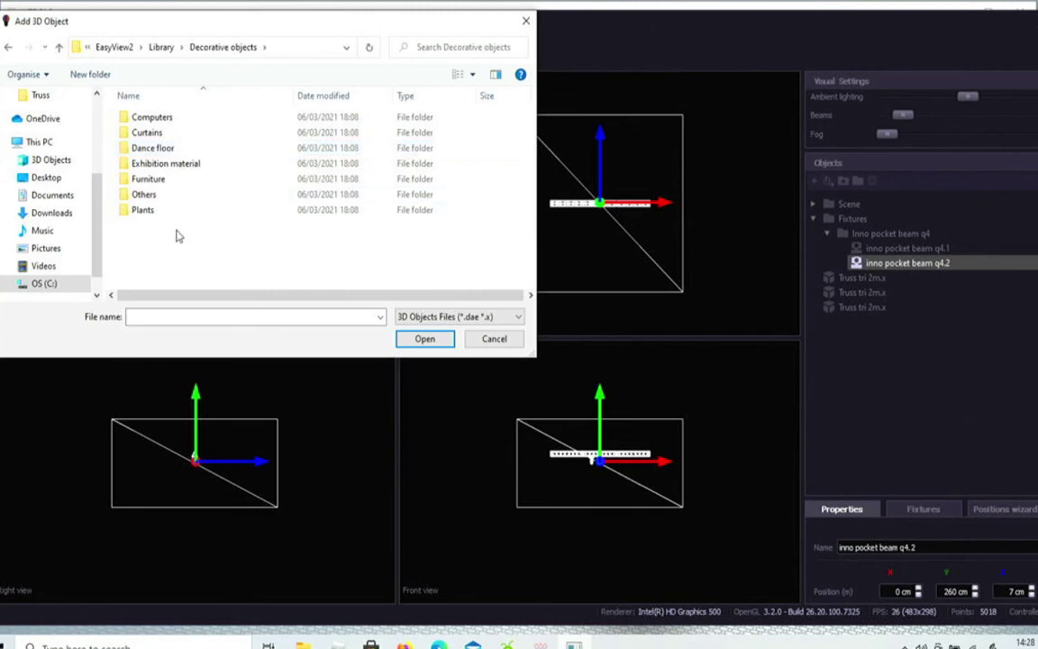
pyautogui.click(155, 181)
pyautogui.doubleClick(158, 181)
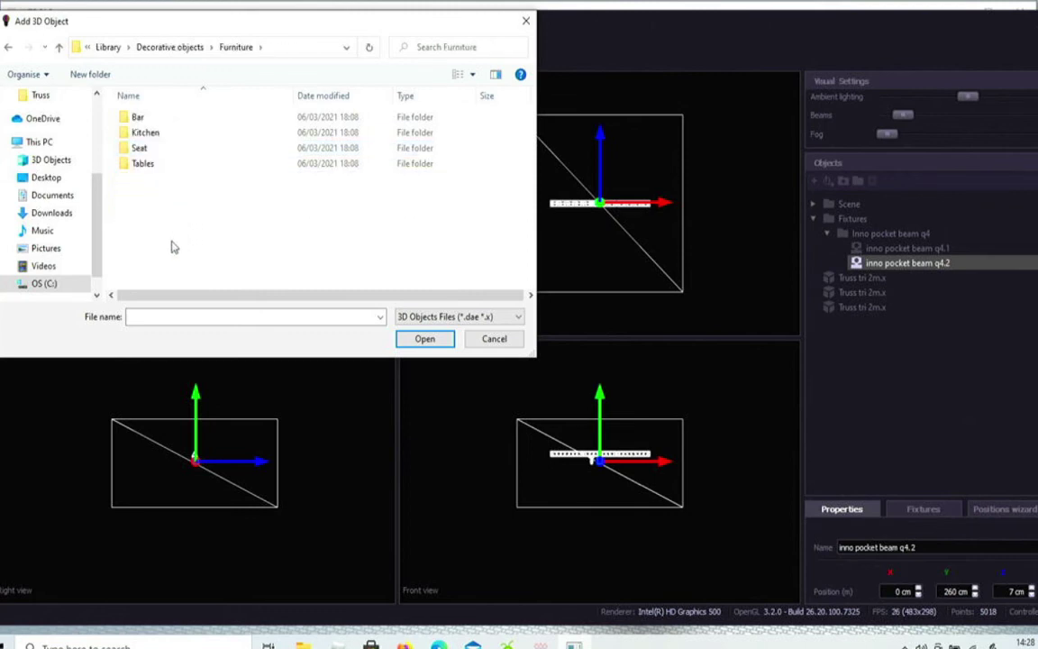
pyautogui.doubleClick(142, 165)
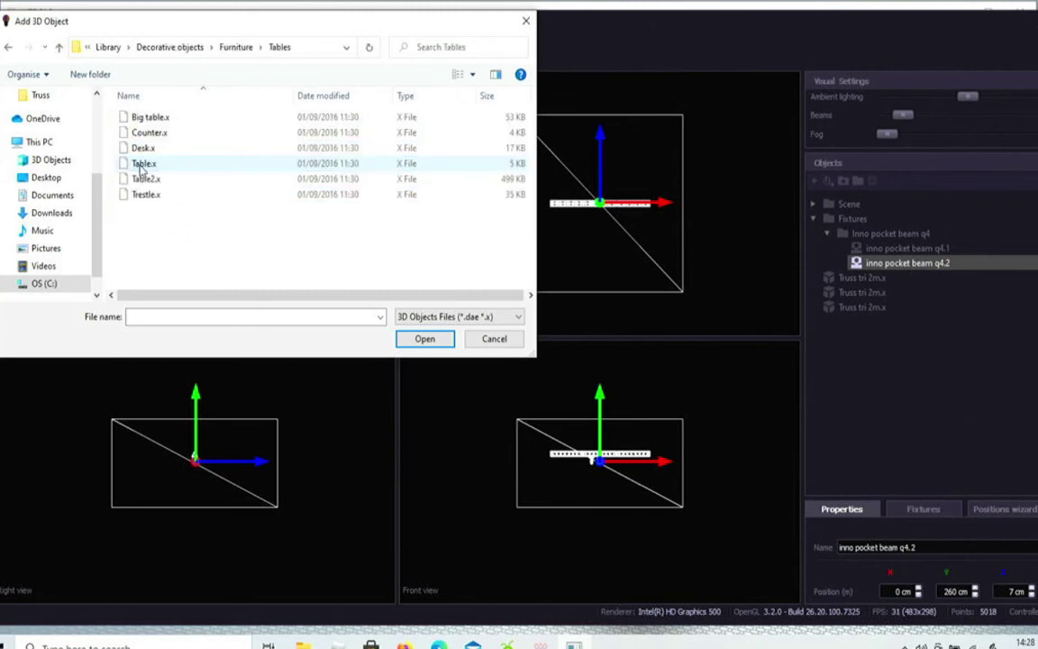
pyautogui.doubleClick(149, 117)
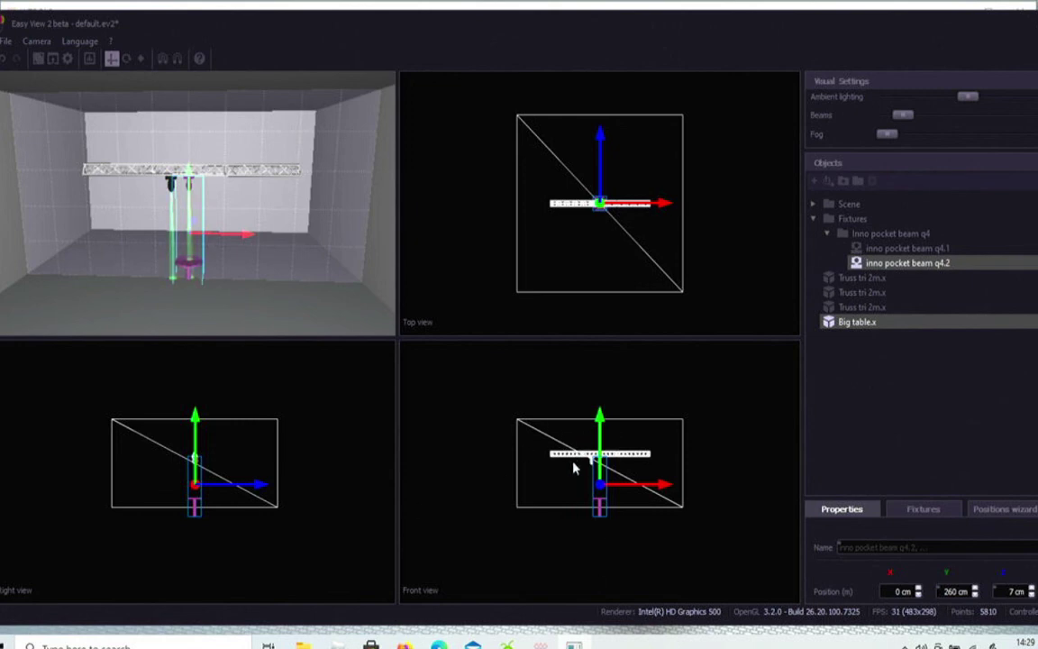
# Raise the jointly selected big table and second fixture until the table stands on the floor, fixture at about Y 322 cm, and deselect them
pyautogui.moveTo(599, 431); pyautogui.dragTo(599, 419)
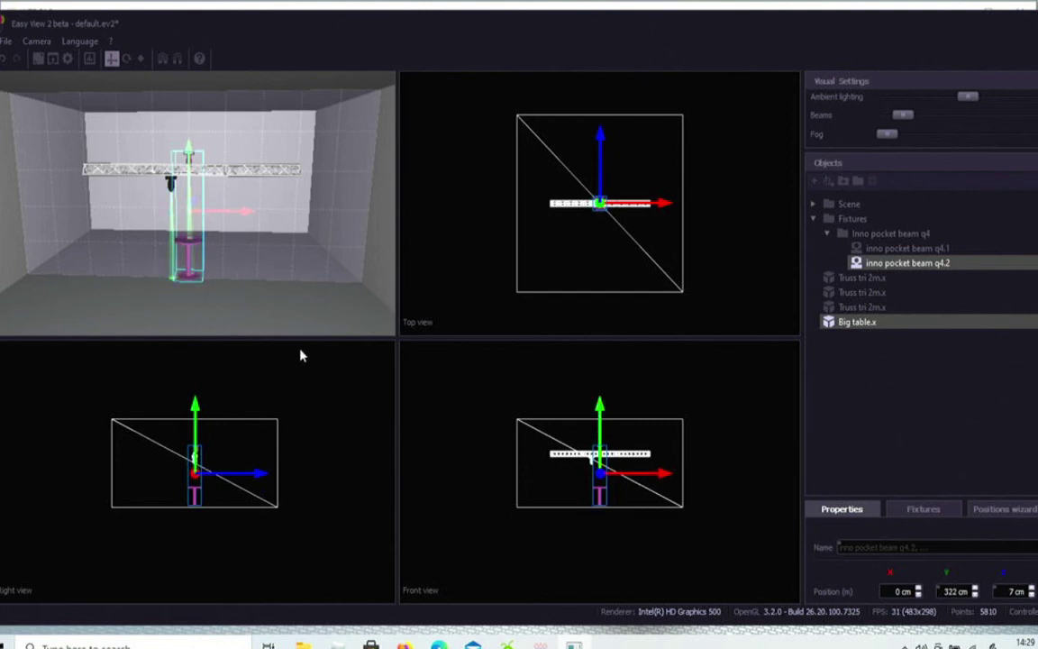
pyautogui.moveTo(314, 282); pyautogui.dragTo(221, 280, button='middle')
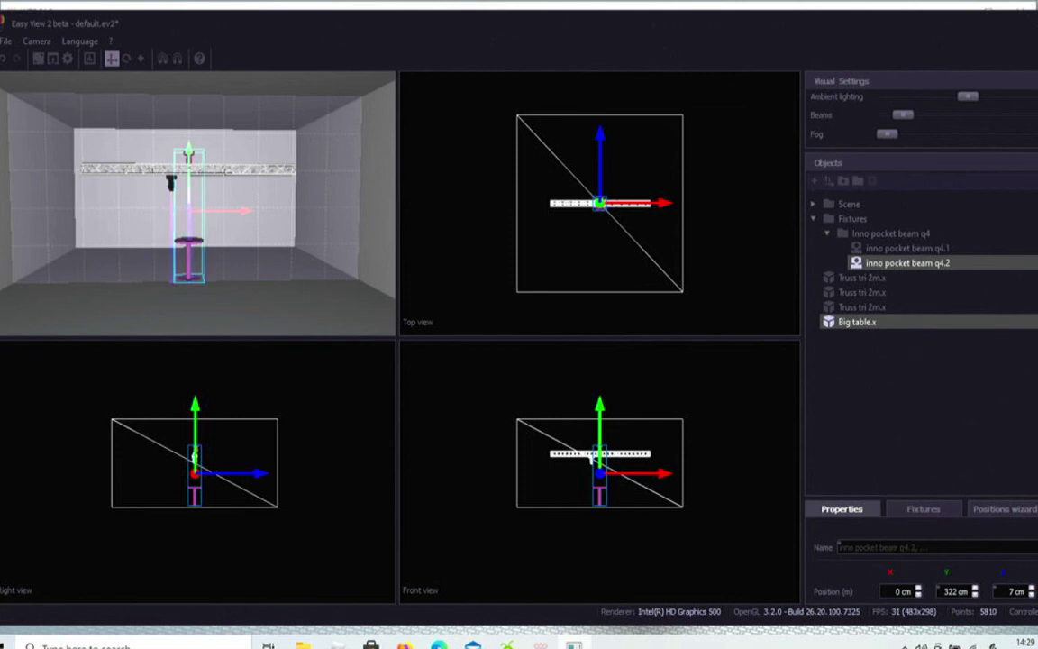
pyautogui.click(253, 479)
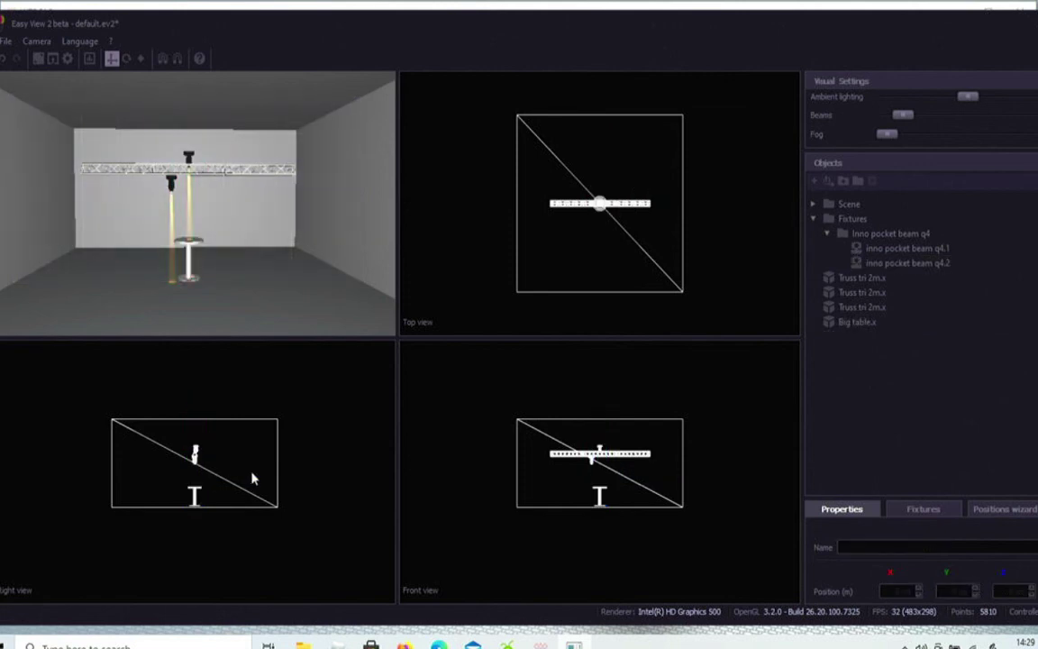
# Move only the big table forward along Z to about -256 cm, away from the truss, and deselect it
pyautogui.click(191, 270)
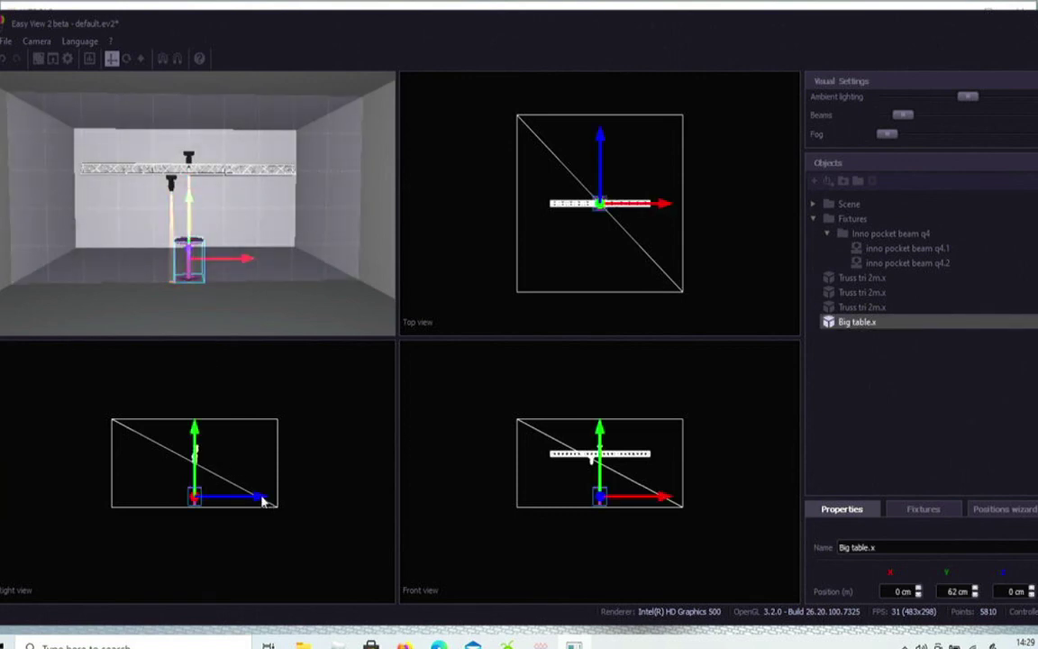
pyautogui.moveTo(261, 500); pyautogui.dragTo(219, 496)
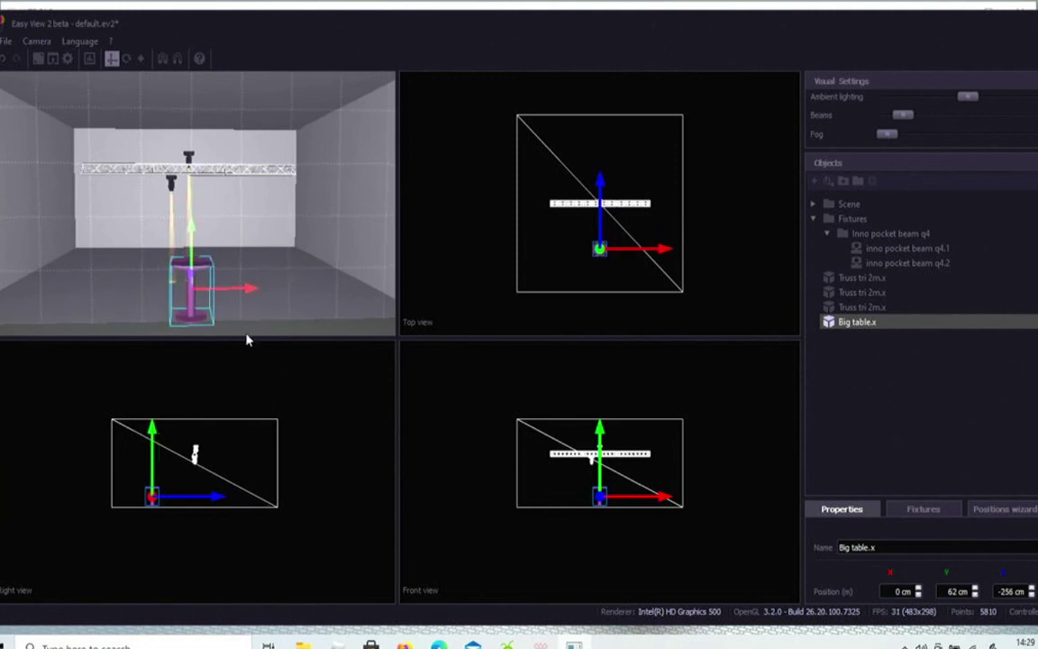
pyautogui.click(354, 274)
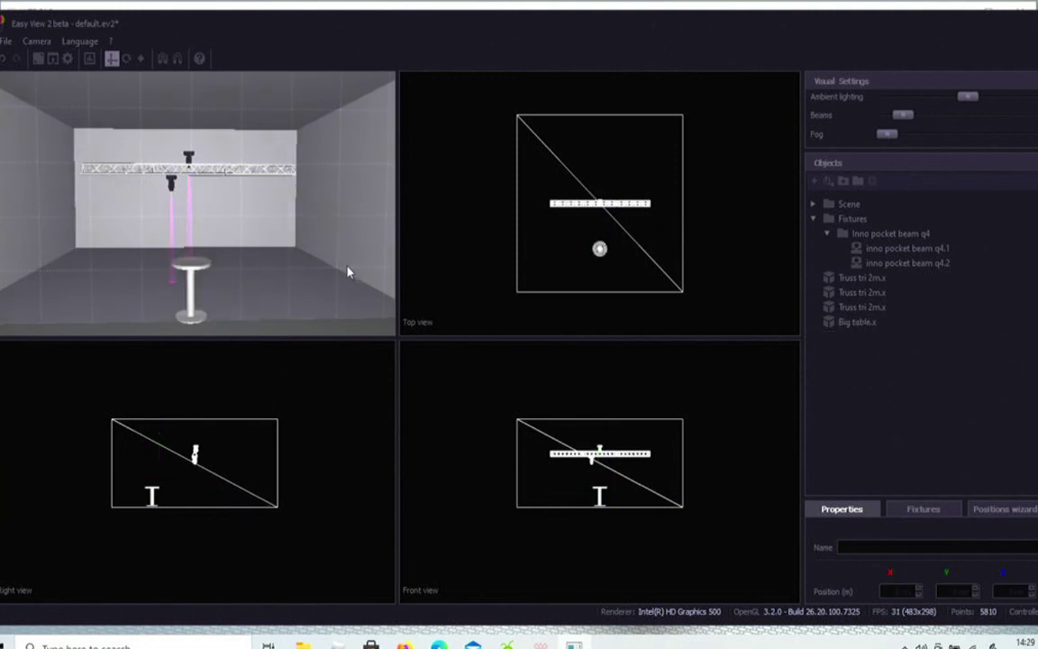
# Set the big table's Z size to 42 cm so that it becomes narrower from front to back
pyautogui.moveTo(331, 225); pyautogui.dragTo(36, 256)
pyautogui.moveTo(254, 304); pyautogui.dragTo(306, 288)
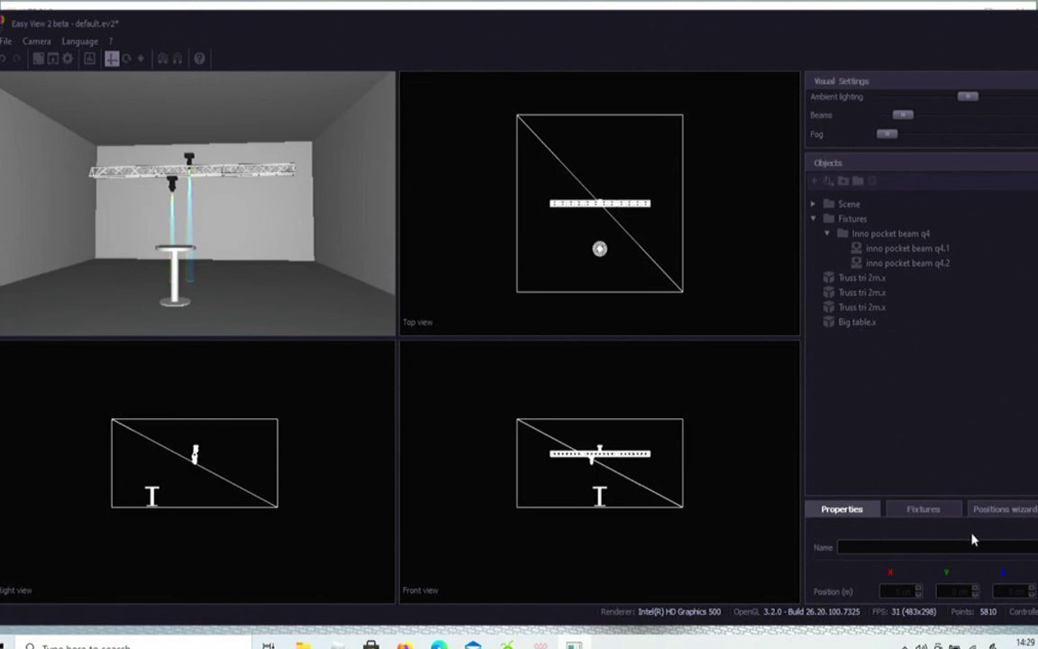
pyautogui.click(176, 286)
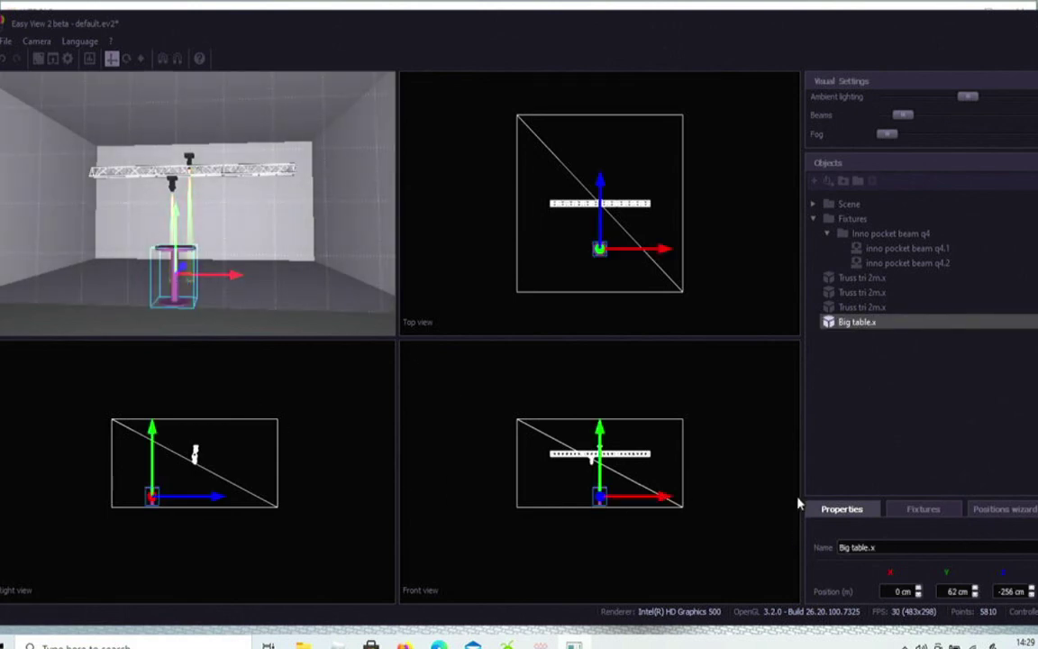
pyautogui.scroll(-5, 1010, 553)
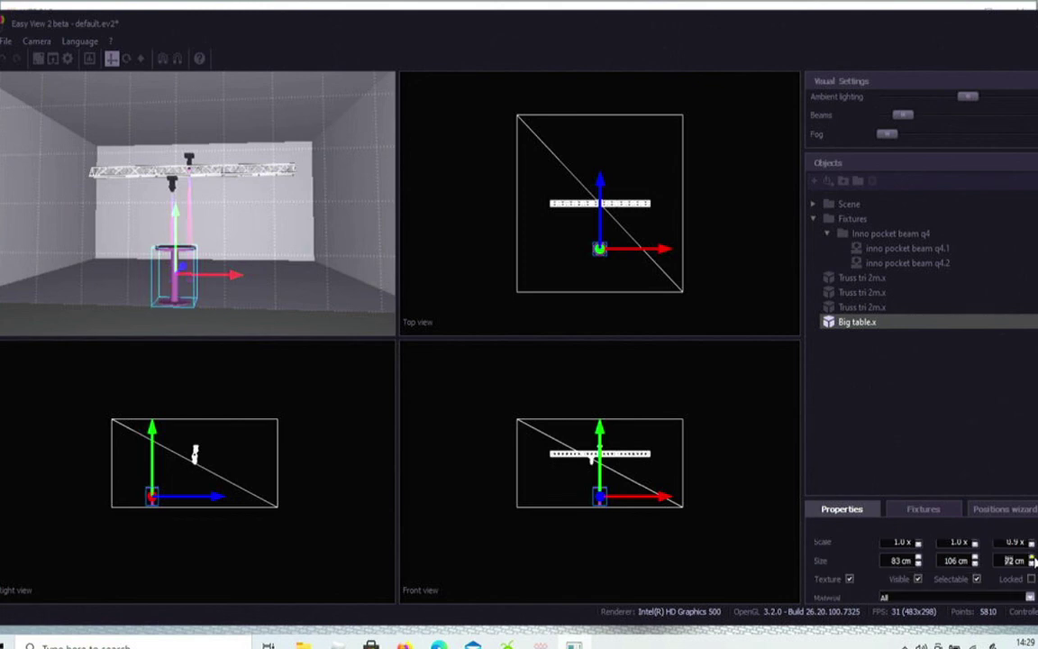
pyautogui.write('42')
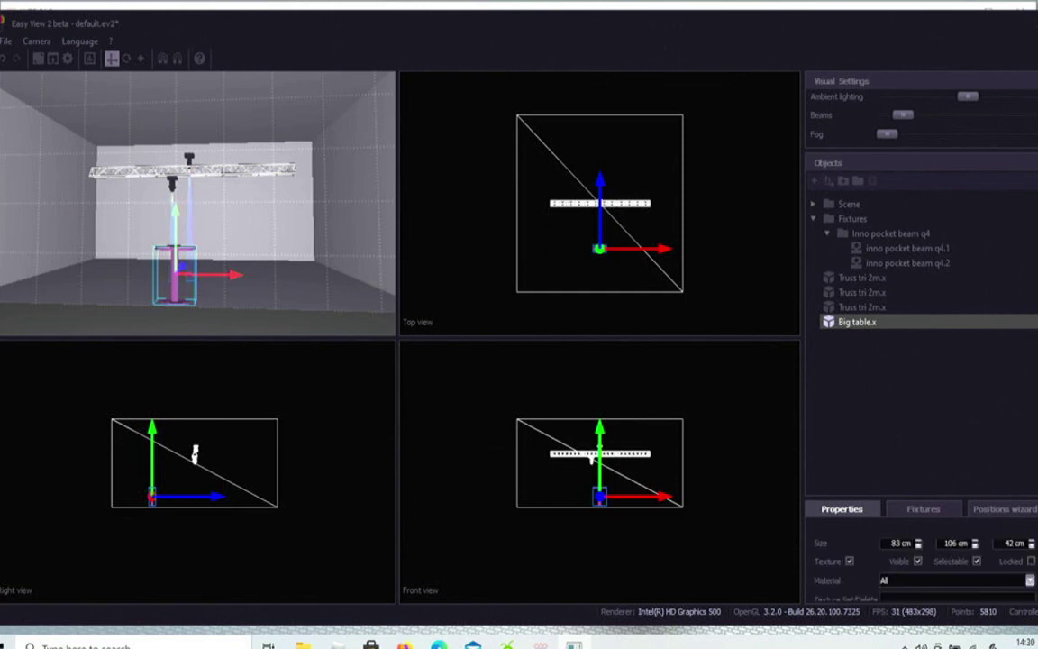
# Apply the texture metal1.jpg from the library's Textures, Metal folder to the big table and deselect it
pyautogui.scroll(-2, 919, 558)
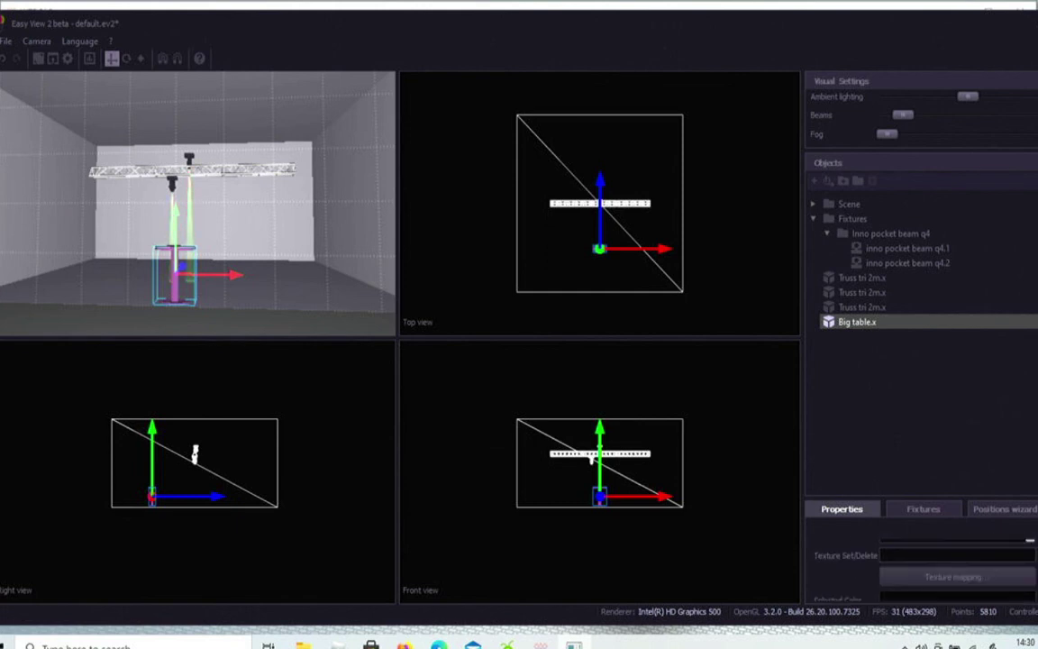
pyautogui.click(1002, 559)
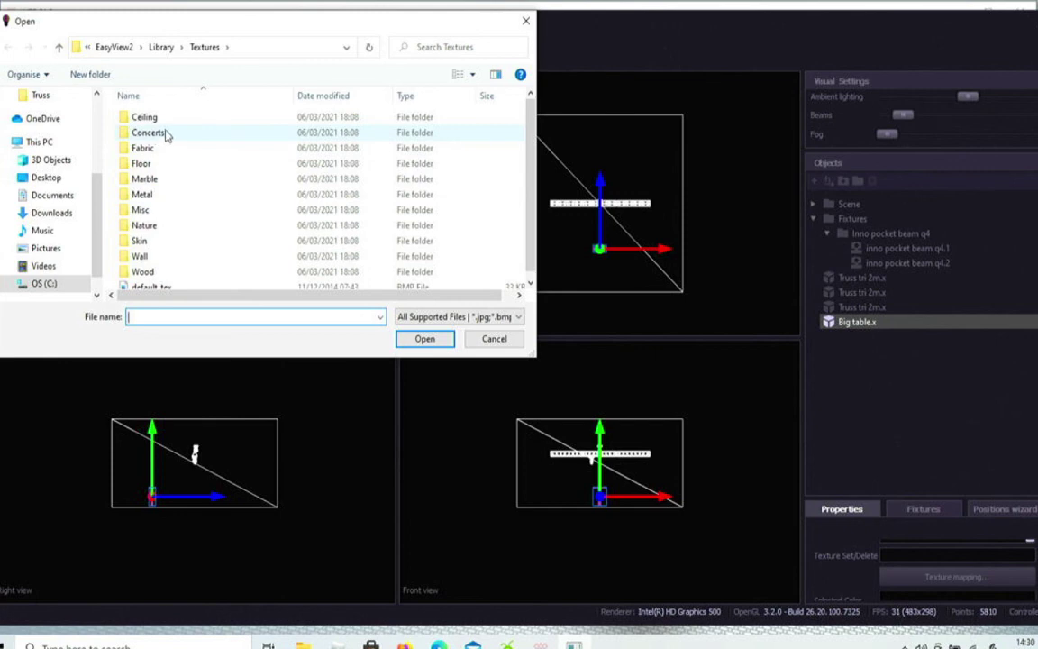
pyautogui.click(141, 195)
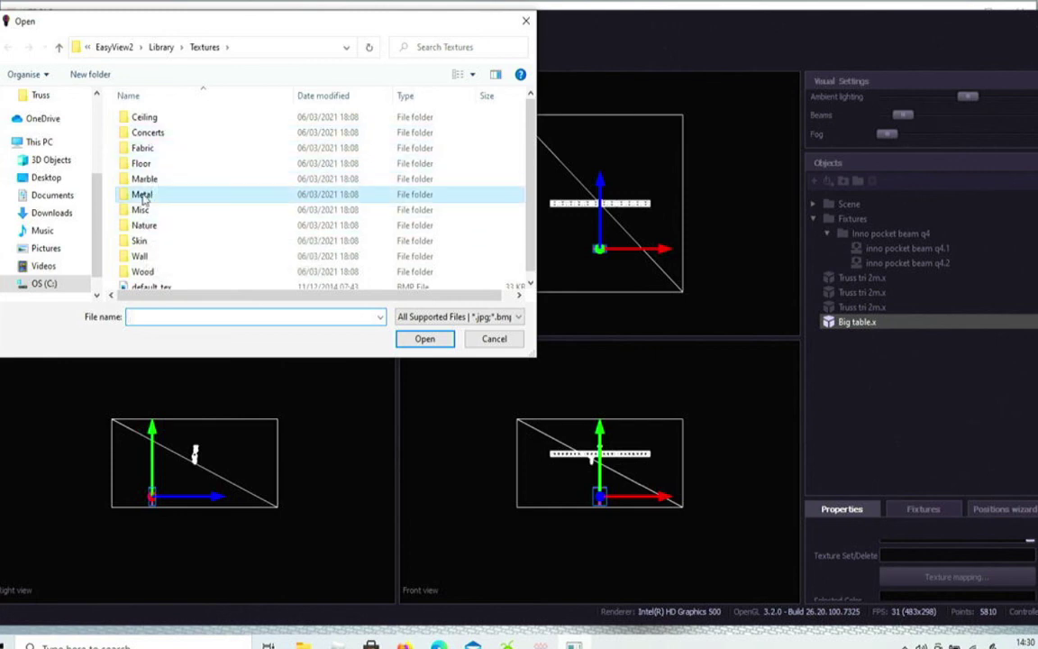
pyautogui.doubleClick(142, 195)
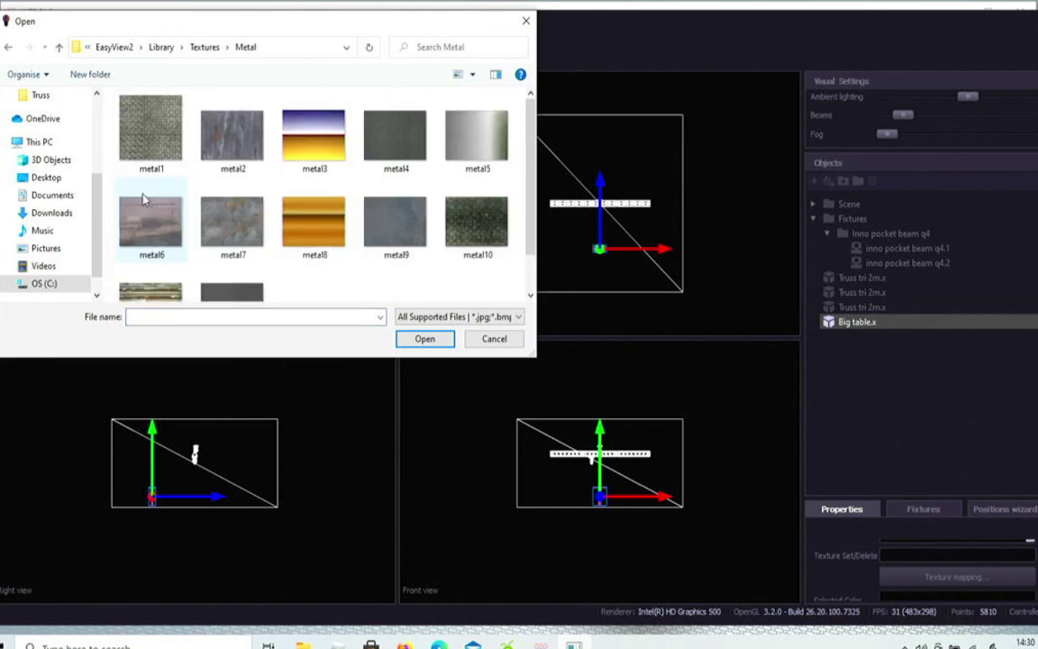
pyautogui.doubleClick(152, 135)
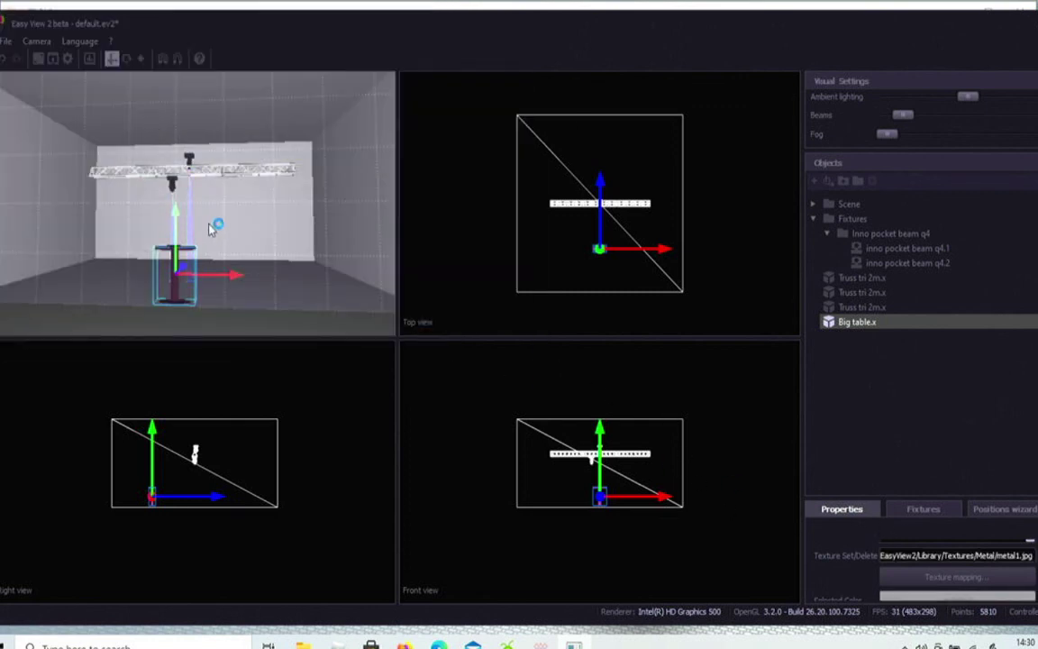
pyautogui.click(250, 248)
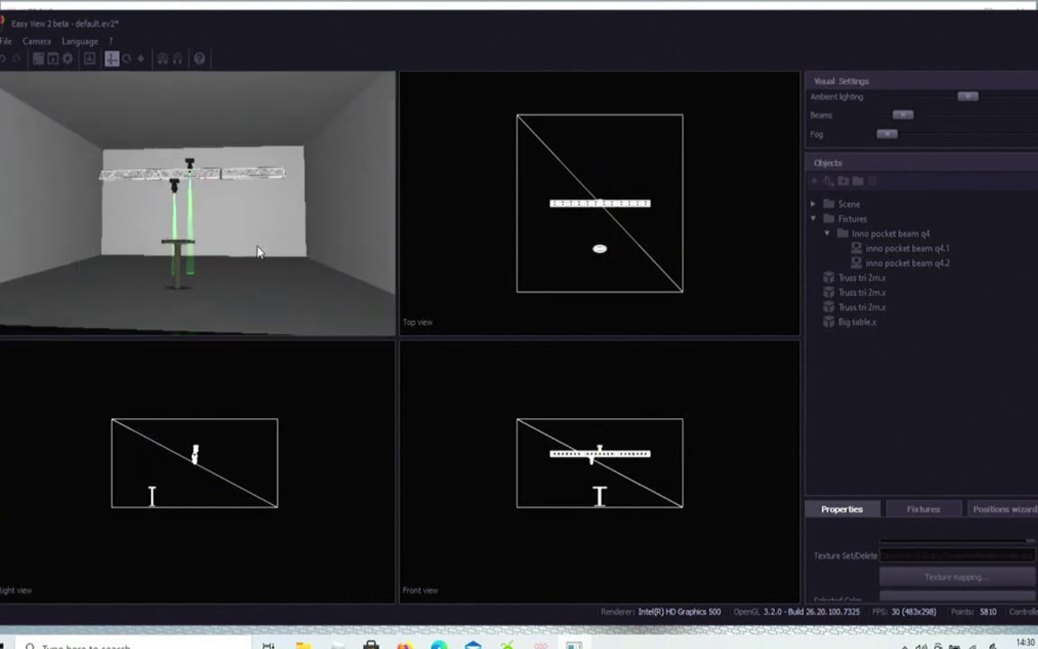
pyautogui.moveTo(257, 251)
pyautogui.mouseDown()
pyautogui.moveTo(333, 275)
pyautogui.moveTo(252, 261)
pyautogui.mouseUp()
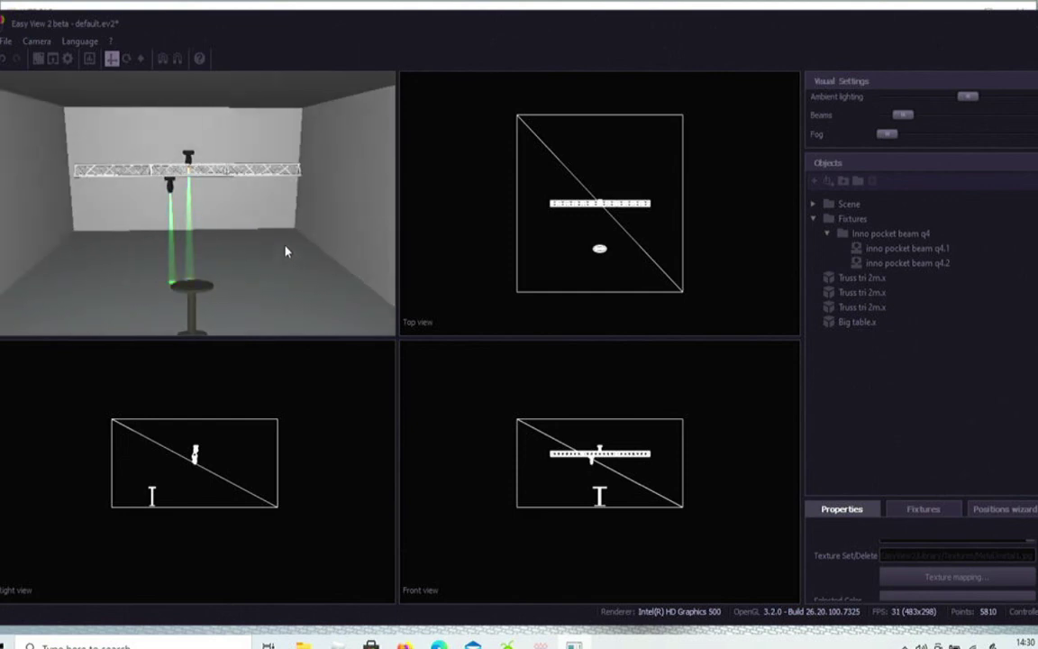